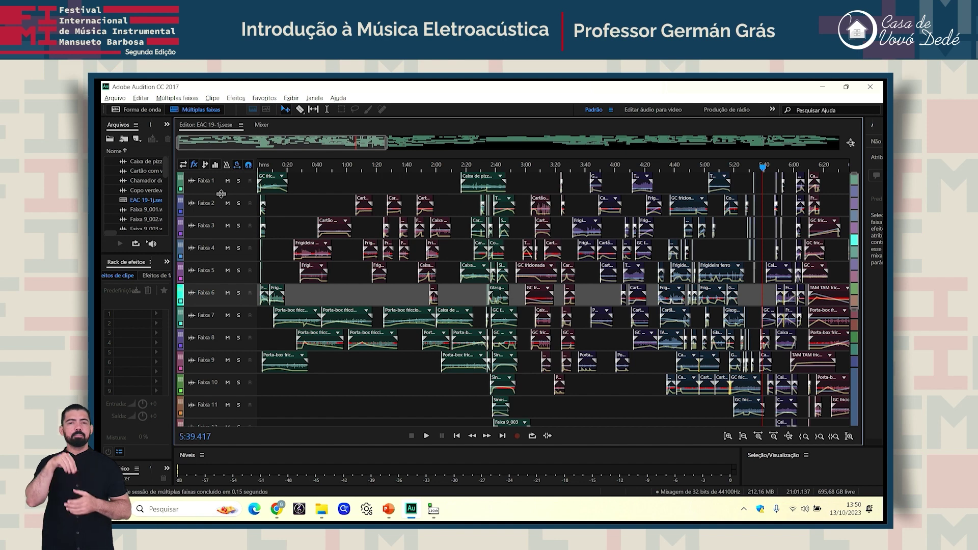
Step: Select the tracks Faixa 1 to Faixa 7 one after another in the multitrack session
{"action": "left_click", "coordinate": [222, 190]}
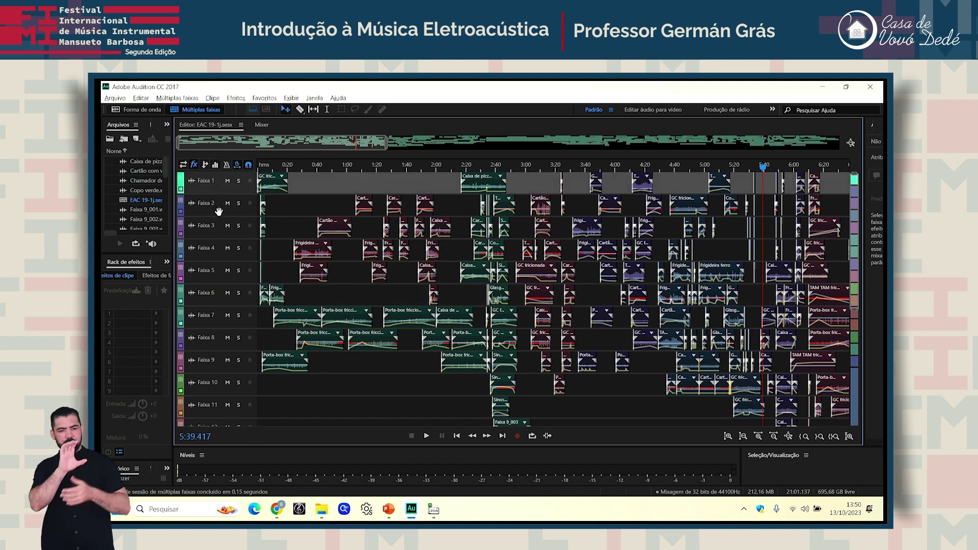
{"action": "left_click", "coordinate": [219, 211]}
{"action": "left_click", "coordinate": [219, 230]}
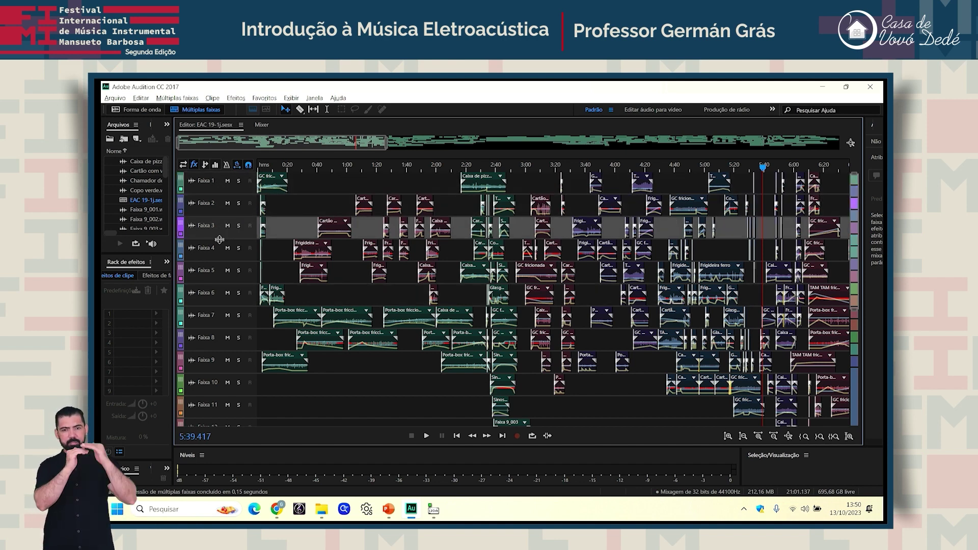
{"action": "left_click", "coordinate": [218, 257]}
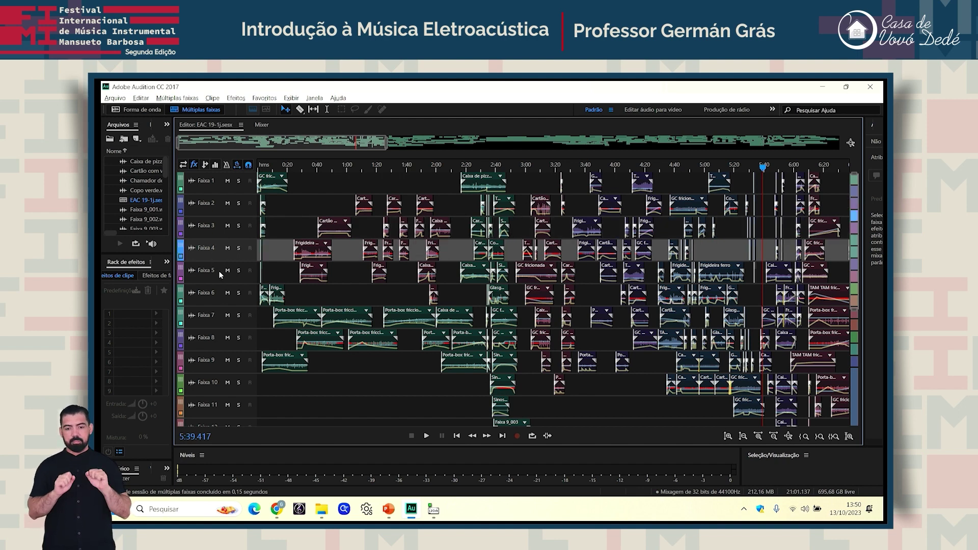
{"action": "left_click", "coordinate": [220, 277]}
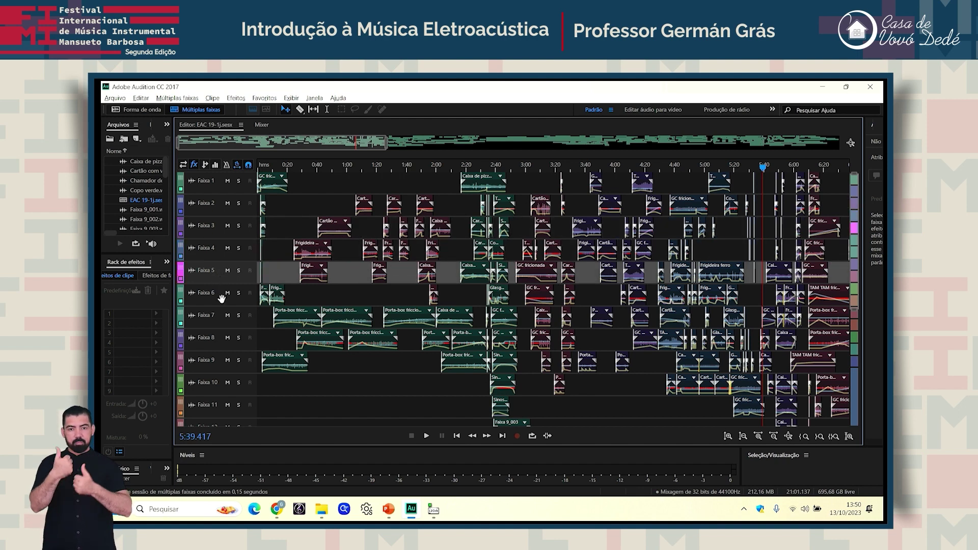
{"action": "left_click", "coordinate": [220, 301]}
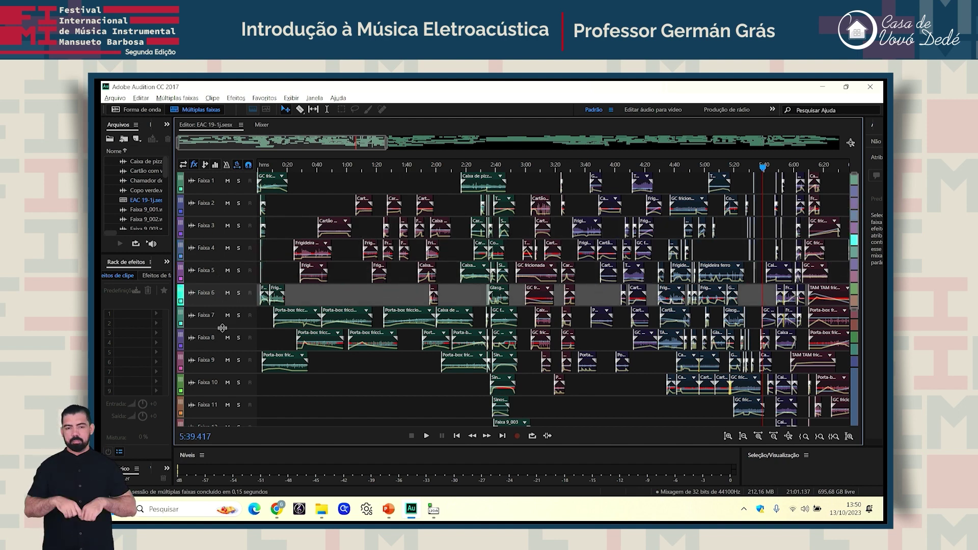
{"action": "left_click", "coordinate": [219, 324]}
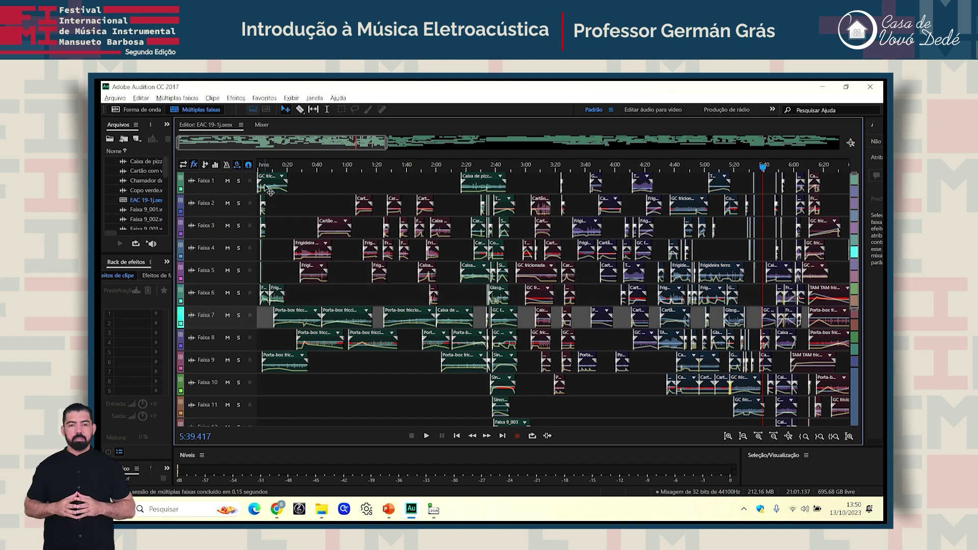
Step: Ungroup the linked clips at the start of the multitrack session
{"action": "scroll", "coordinate": [259, 167], "scroll_direction": "up", "scroll_amount": 2}
{"action": "scroll", "coordinate": [259, 166], "scroll_direction": "up", "scroll_amount": 5}
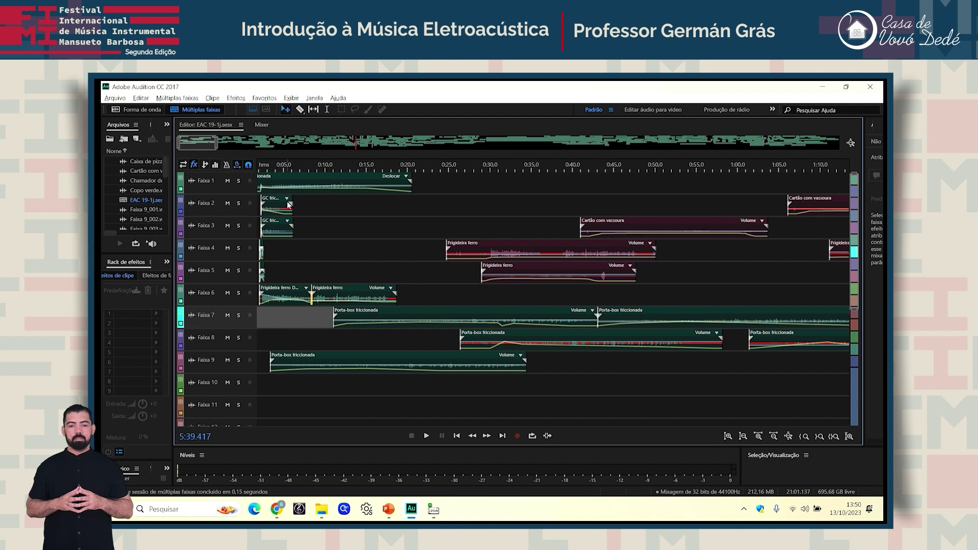
{"action": "left_click", "coordinate": [304, 184]}
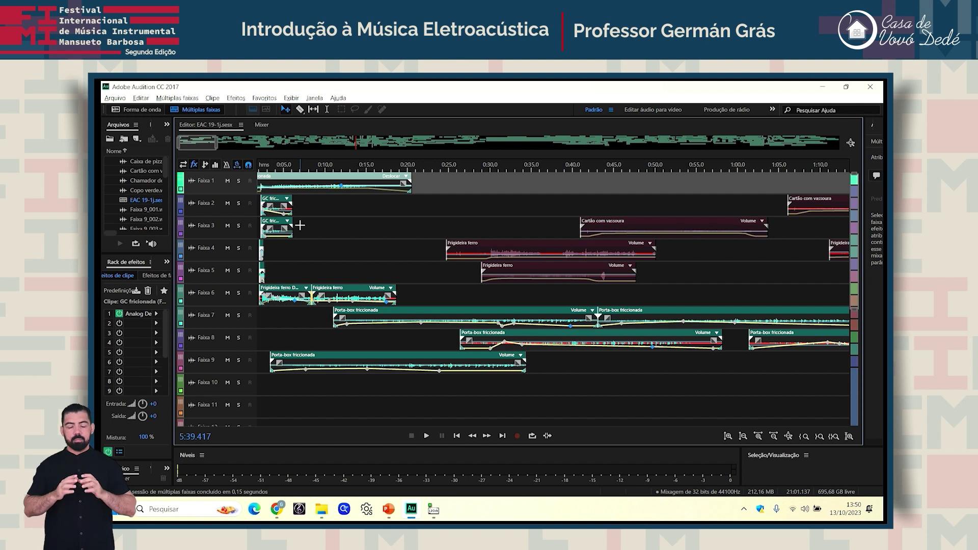
{"action": "left_click", "coordinate": [350, 239]}
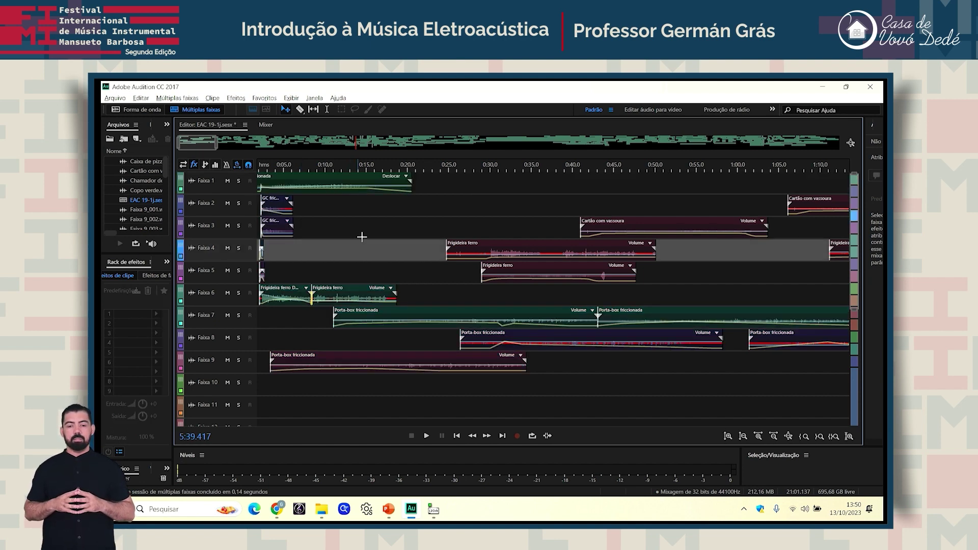
Step: Inspect the Frigideira ferro clips on Faixa 4 and 5 and the Cartão com vassoura clip on Faixa 3, and return to the session start
{"action": "left_click", "coordinate": [485, 249]}
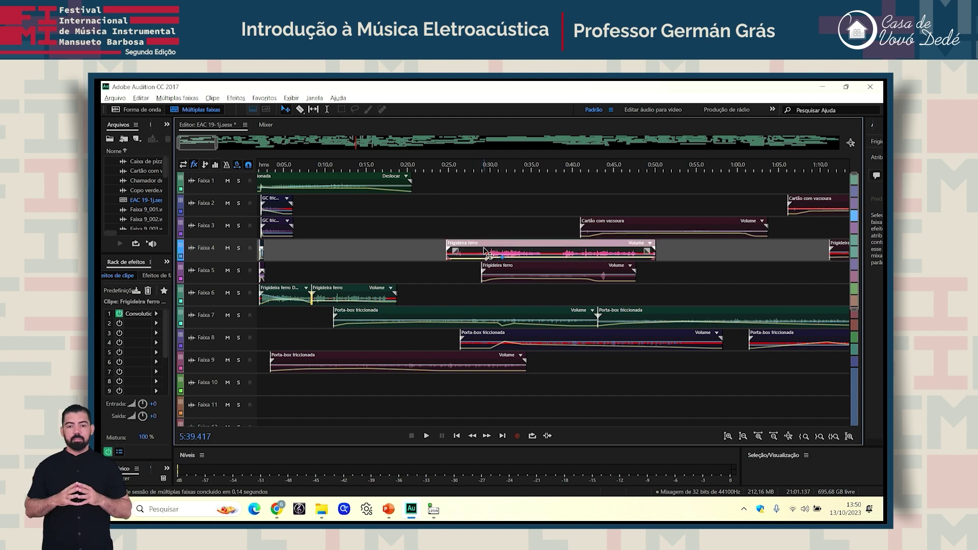
{"action": "left_click", "coordinate": [588, 230]}
{"action": "left_click", "coordinate": [567, 270]}
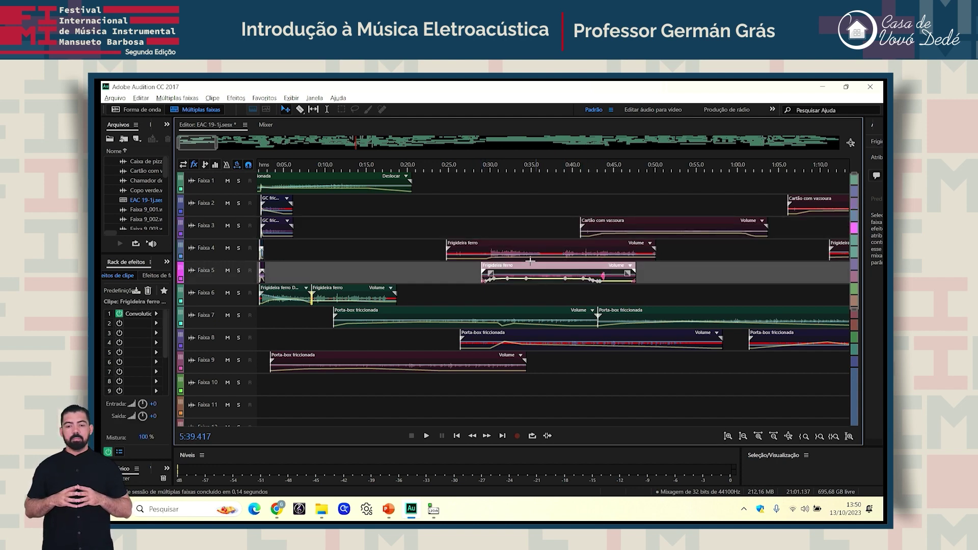
{"action": "scroll", "coordinate": [266, 171], "scroll_direction": "right", "scroll_amount": 10}
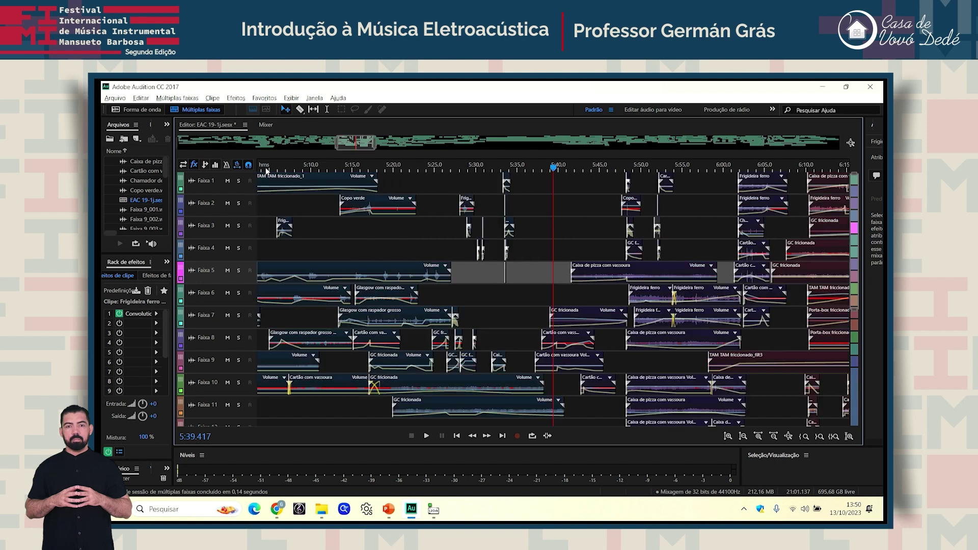
{"action": "left_click_drag", "start_coordinate": [354, 143], "coordinate": [190, 153]}
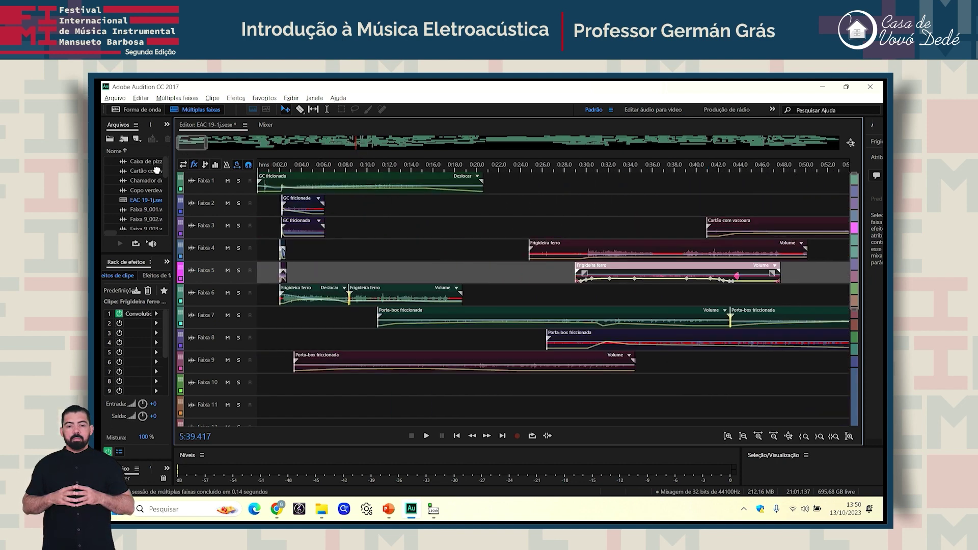
Step: Select the opening clips on Faixa 1 to Faixa 6 one by one
{"action": "left_click", "coordinate": [362, 185]}
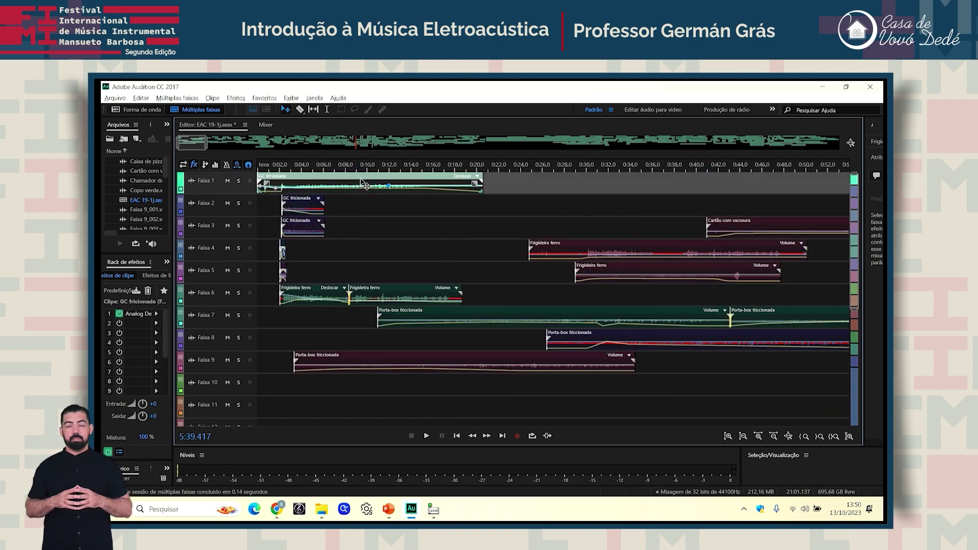
{"action": "left_click", "coordinate": [308, 209]}
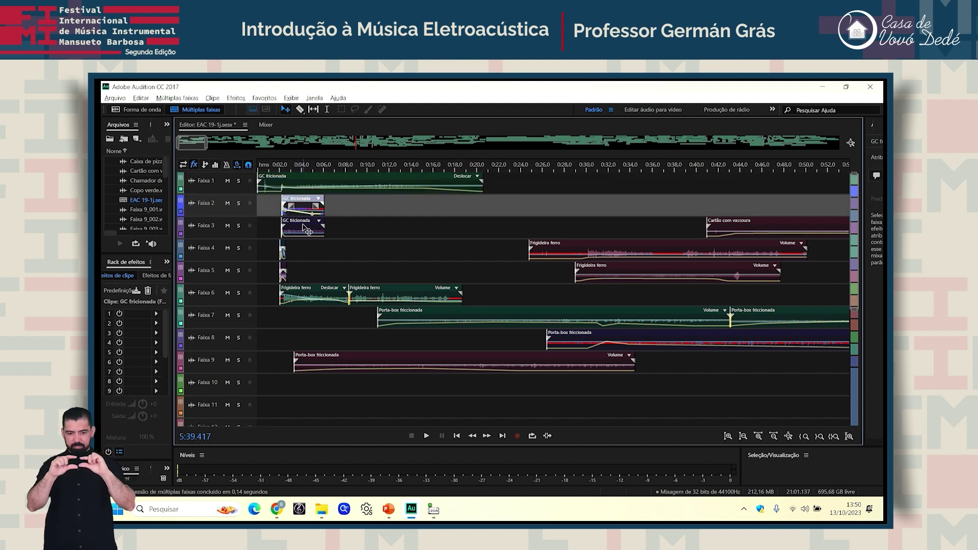
{"action": "left_click", "coordinate": [304, 228]}
{"action": "left_click", "coordinate": [284, 249]}
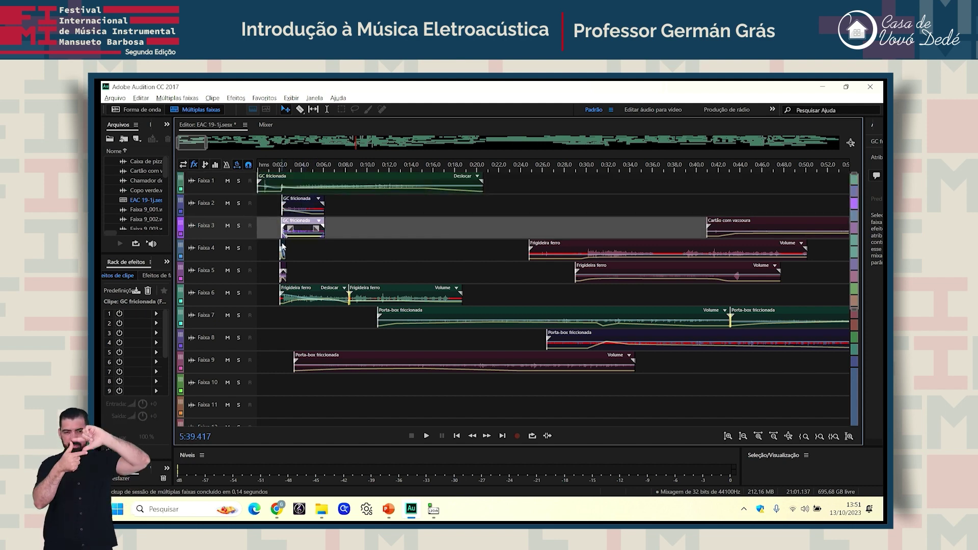
{"action": "left_click", "coordinate": [284, 277]}
{"action": "left_click", "coordinate": [301, 297]}
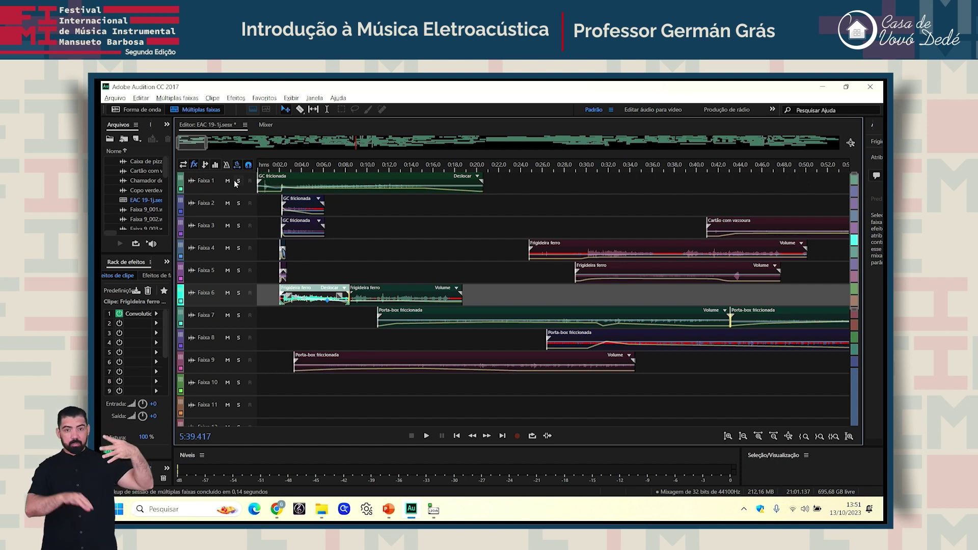
Step: Widen the track header area slightly, and mute and unmute Faixa 1
{"action": "left_click_drag", "start_coordinate": [258, 181], "coordinate": [269, 178]}
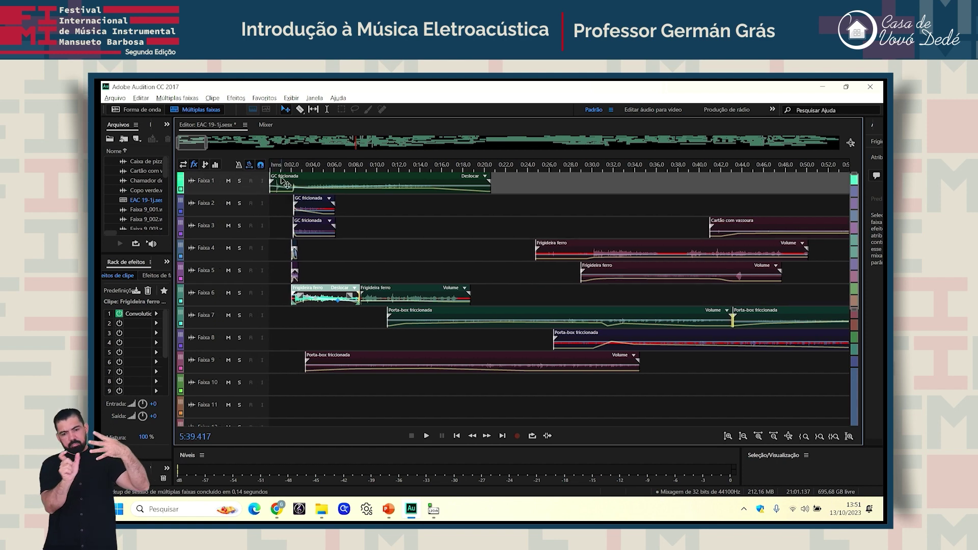
{"action": "left_click", "coordinate": [228, 181]}
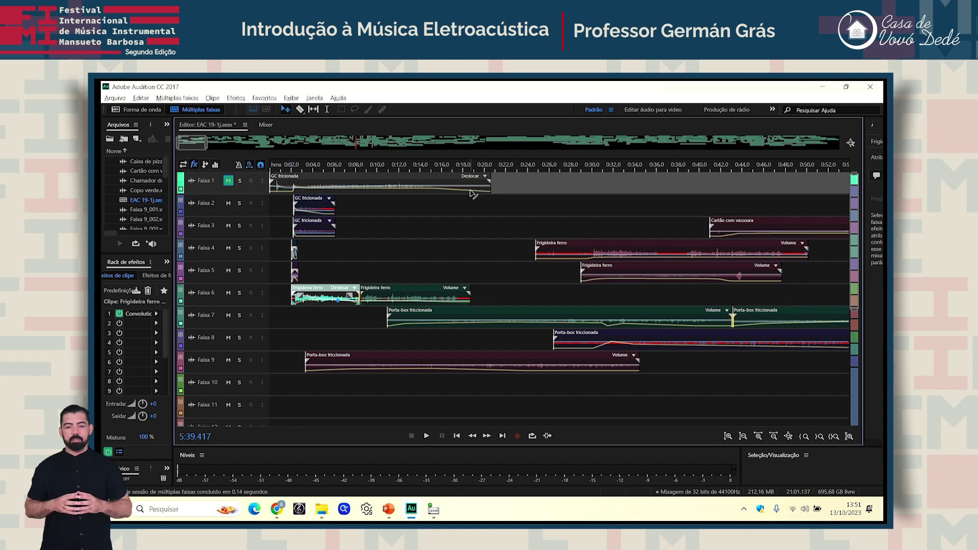
{"action": "left_click", "coordinate": [228, 181]}
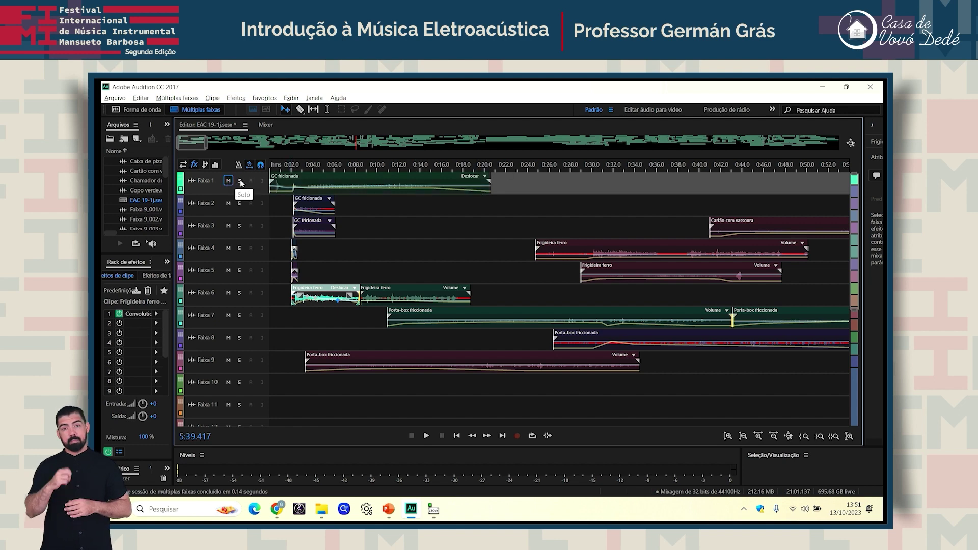
Step: Solo Faixa 1, switch the solo to Faixa 2 and Faixa 3, and turn all solos off
{"action": "left_click", "coordinate": [240, 181]}
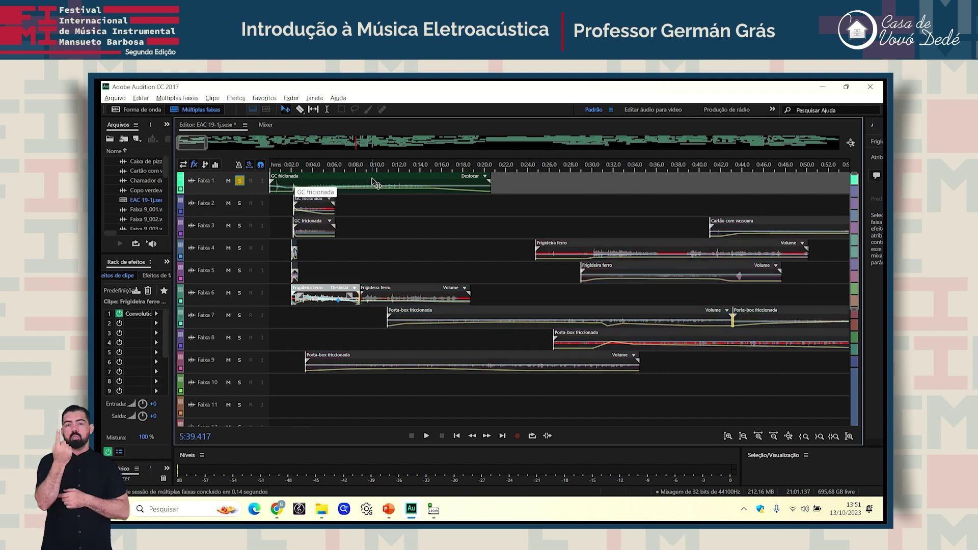
{"action": "left_click", "coordinate": [239, 203]}
{"action": "left_click", "coordinate": [240, 226]}
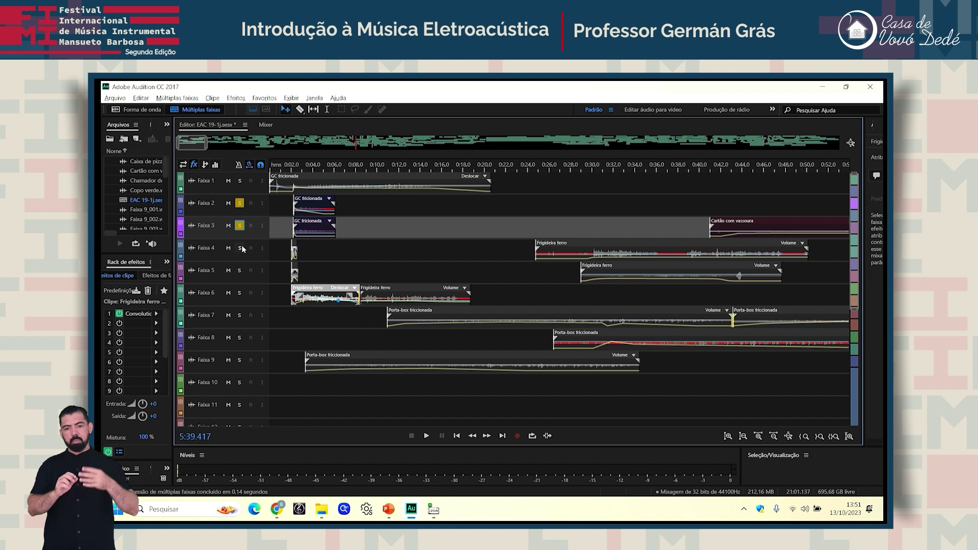
{"action": "left_click", "coordinate": [240, 226]}
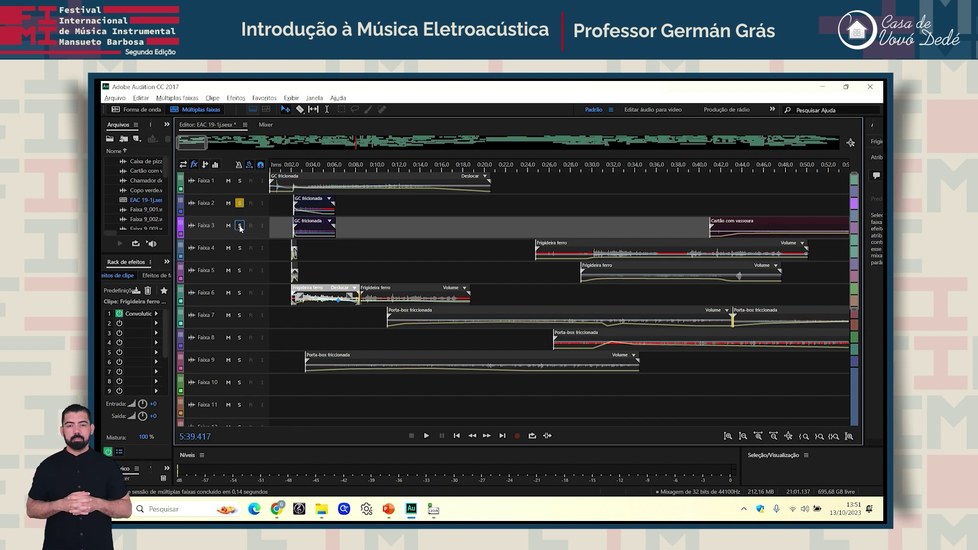
{"action": "left_click", "coordinate": [240, 204]}
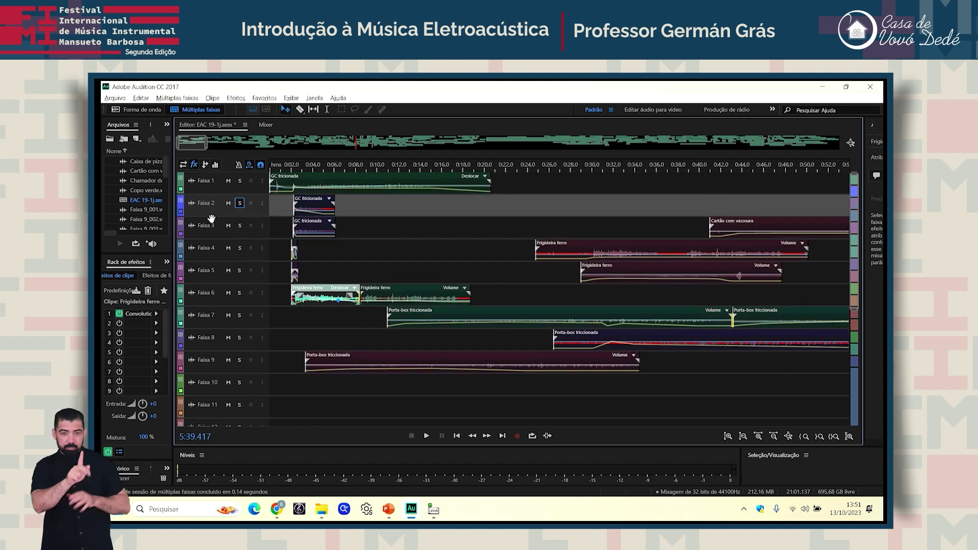
Step: Examine the tracks' volume and pan controls with taller tracks and wider headers, and restore the compact track height
{"action": "scroll", "coordinate": [224, 256], "scroll_direction": "up", "scroll_amount": 2}
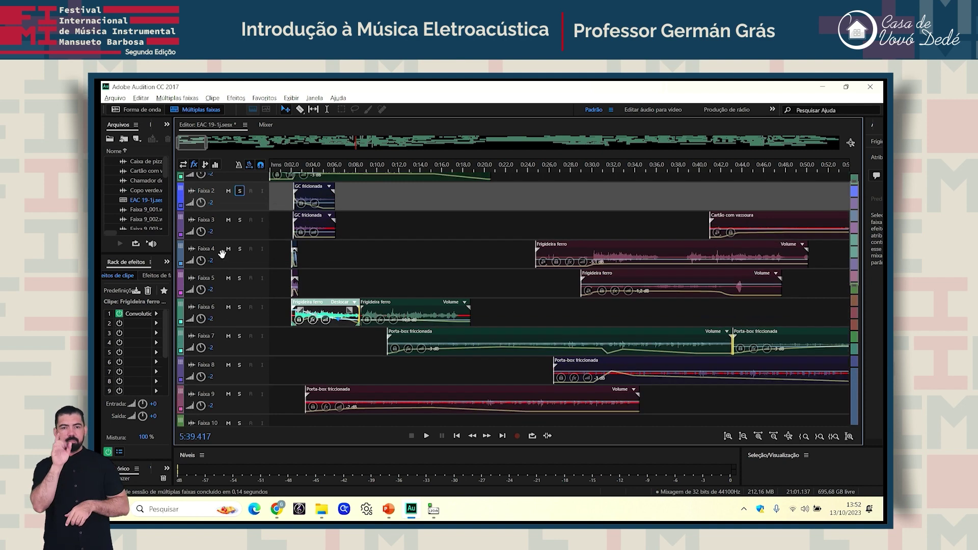
{"action": "scroll", "coordinate": [222, 254], "scroll_direction": "up", "scroll_amount": 1}
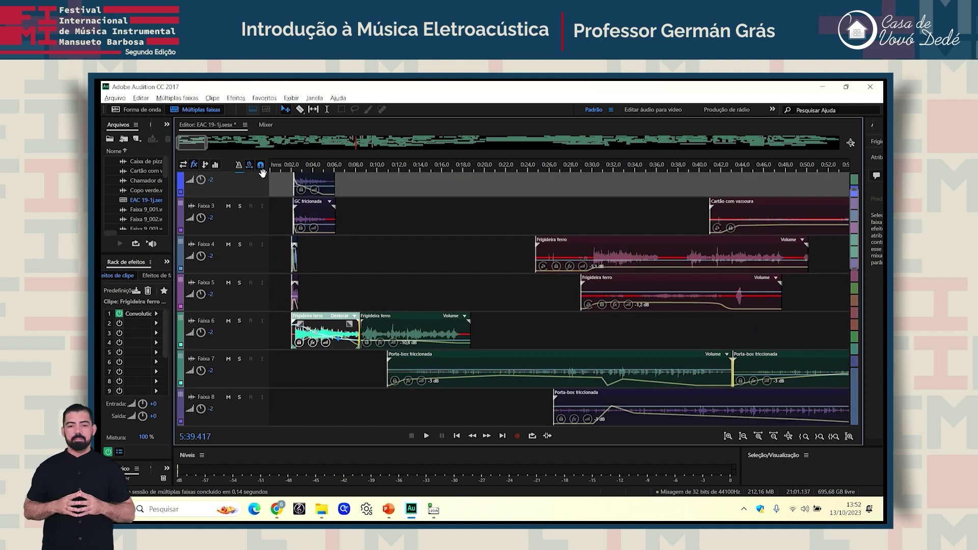
{"action": "scroll", "coordinate": [268, 182], "scroll_direction": "up", "scroll_amount": 3}
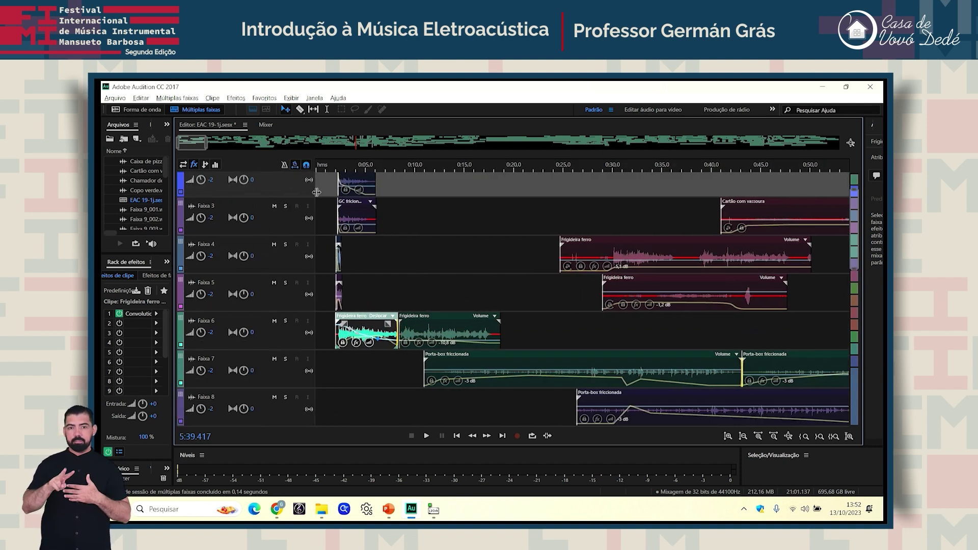
{"action": "scroll", "coordinate": [294, 206], "scroll_direction": "up", "scroll_amount": 1}
{"action": "scroll", "coordinate": [294, 207], "scroll_direction": "down", "scroll_amount": 4}
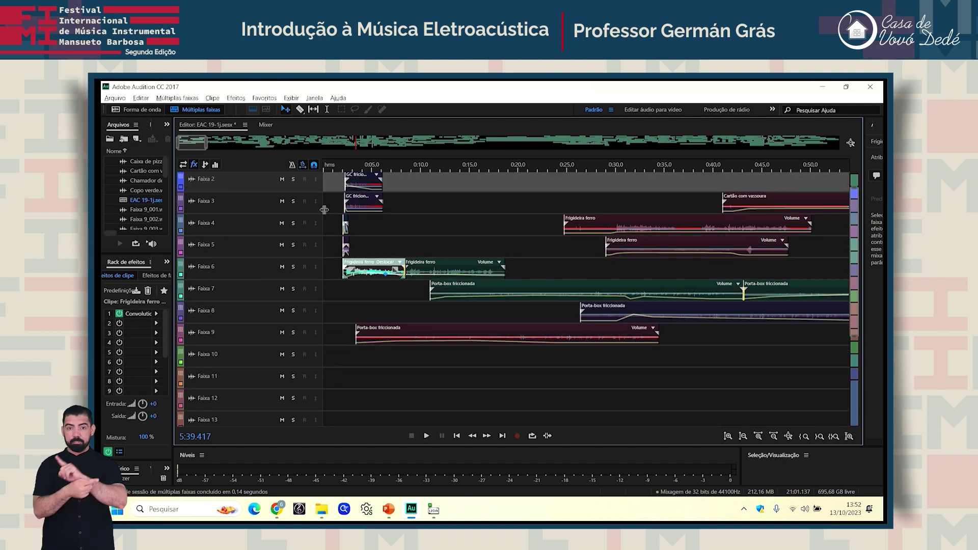
{"action": "scroll", "coordinate": [346, 220], "scroll_direction": "up", "scroll_amount": 1}
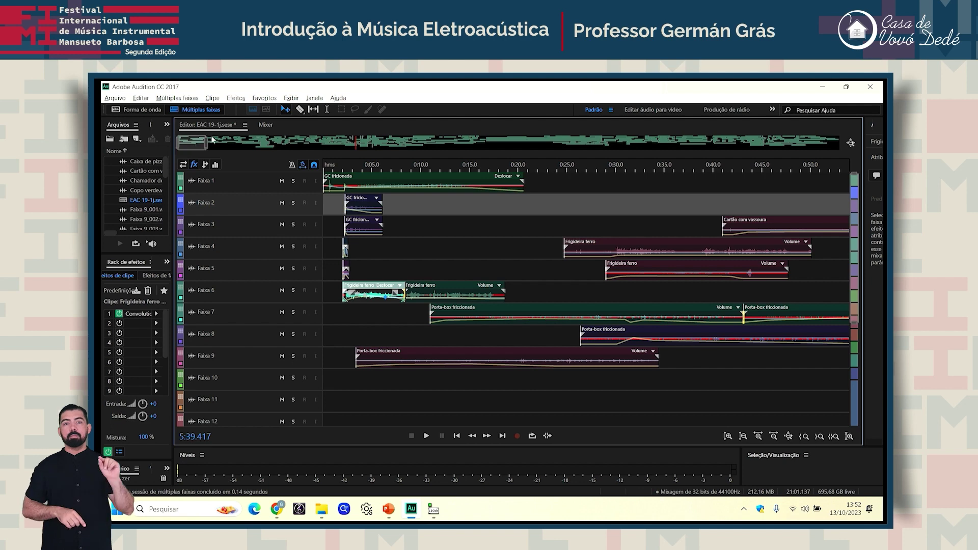
Step: View the session's mixer, and examine the entire Frigideira ferro.wav recording in the waveform editor
{"action": "left_click", "coordinate": [266, 125]}
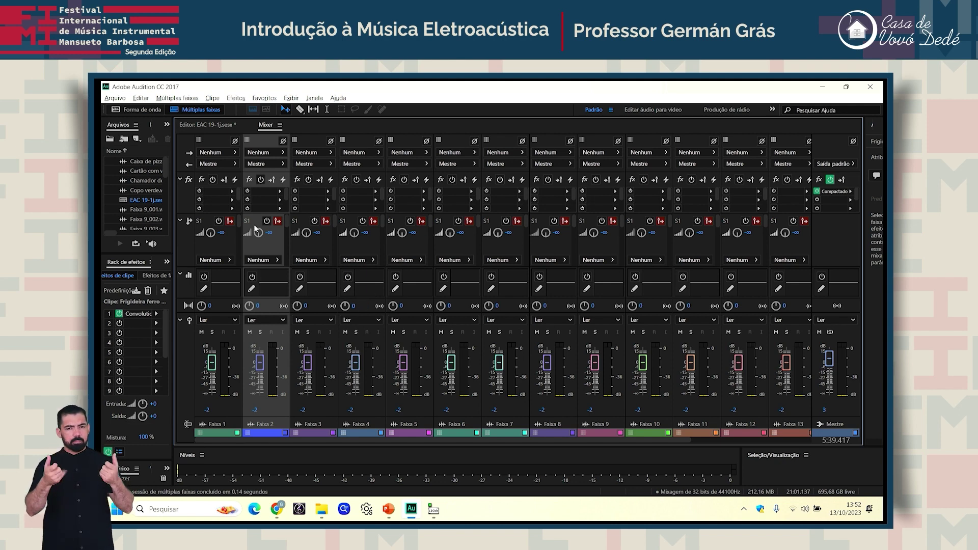
{"action": "left_click", "coordinate": [143, 110]}
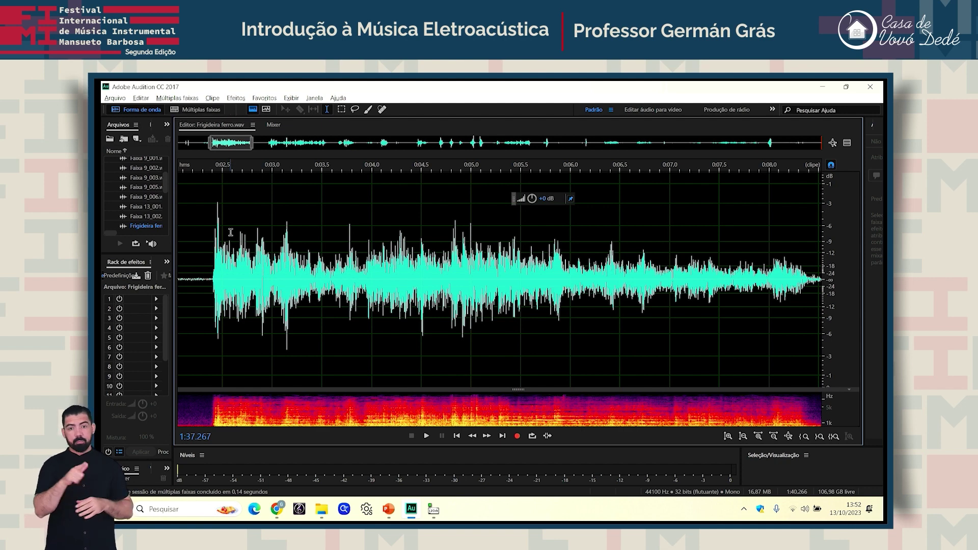
{"action": "scroll", "coordinate": [231, 233], "scroll_direction": "down", "scroll_amount": 3}
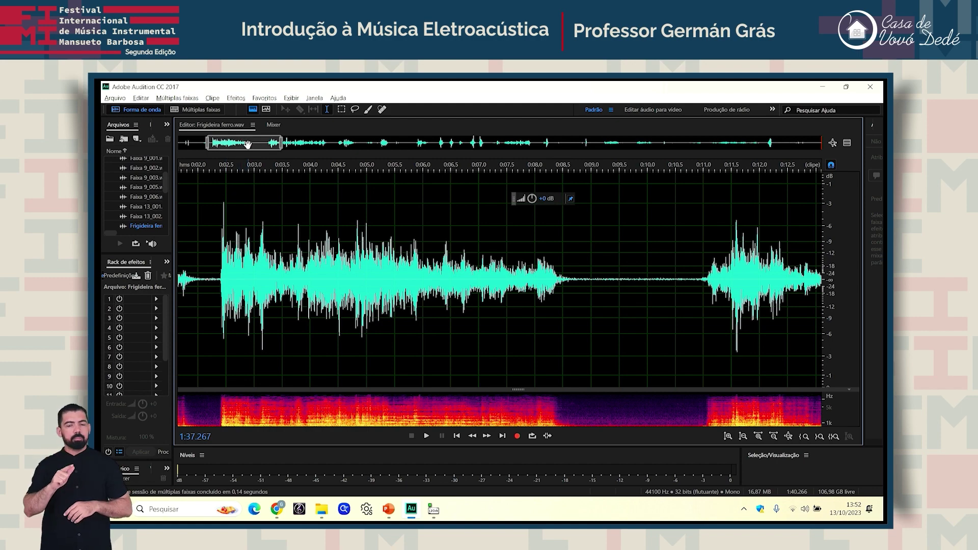
{"action": "left_click_drag", "start_coordinate": [248, 145], "coordinate": [289, 165]}
{"action": "scroll", "coordinate": [290, 165], "scroll_direction": "down", "scroll_amount": 4}
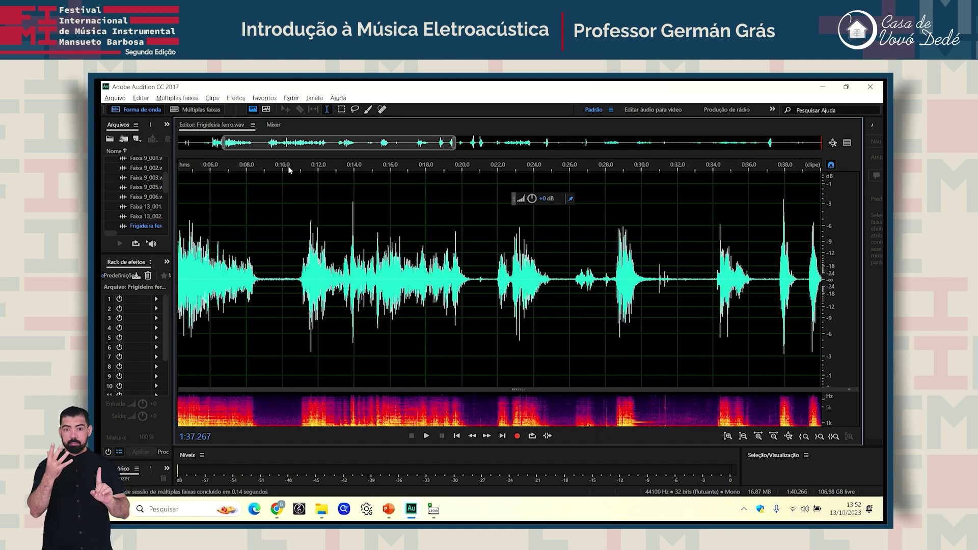
{"action": "scroll", "coordinate": [285, 167], "scroll_direction": "down", "scroll_amount": 3}
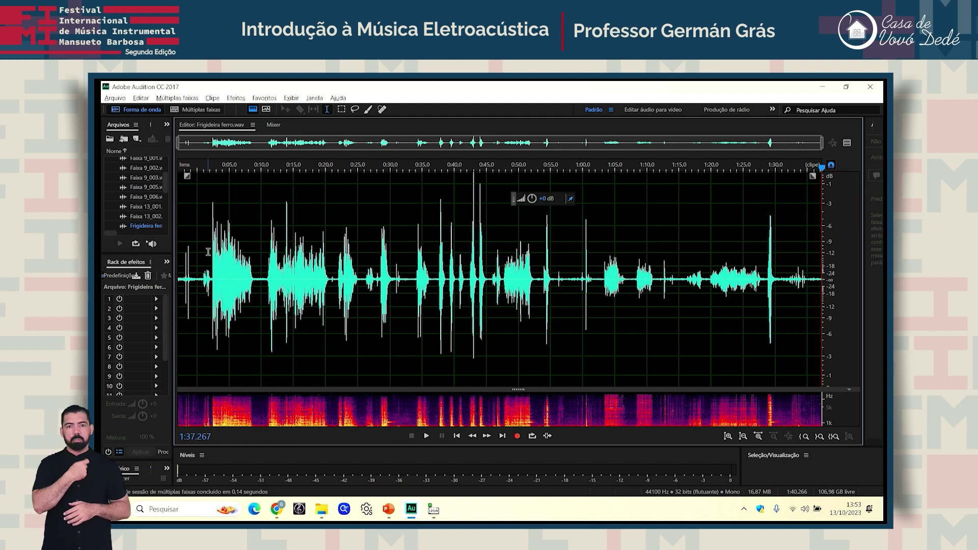
{"action": "scroll", "coordinate": [208, 252], "scroll_direction": "up", "scroll_amount": 1}
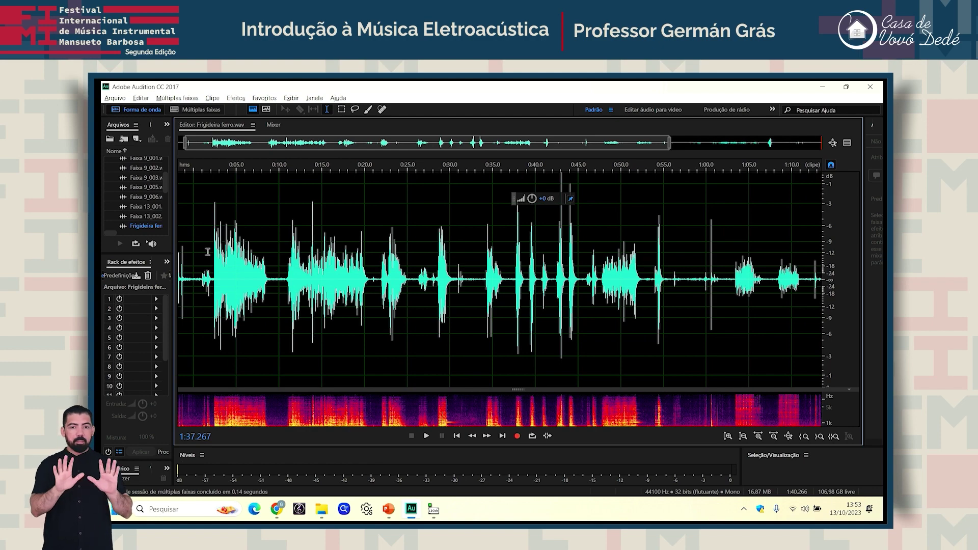
Step: Play the first loud burst of Frigideira ferro.wav from about 2.3 s, stop after it ends, and return the playhead just before it
{"action": "scroll", "coordinate": [206, 252], "scroll_direction": "up", "scroll_amount": 4}
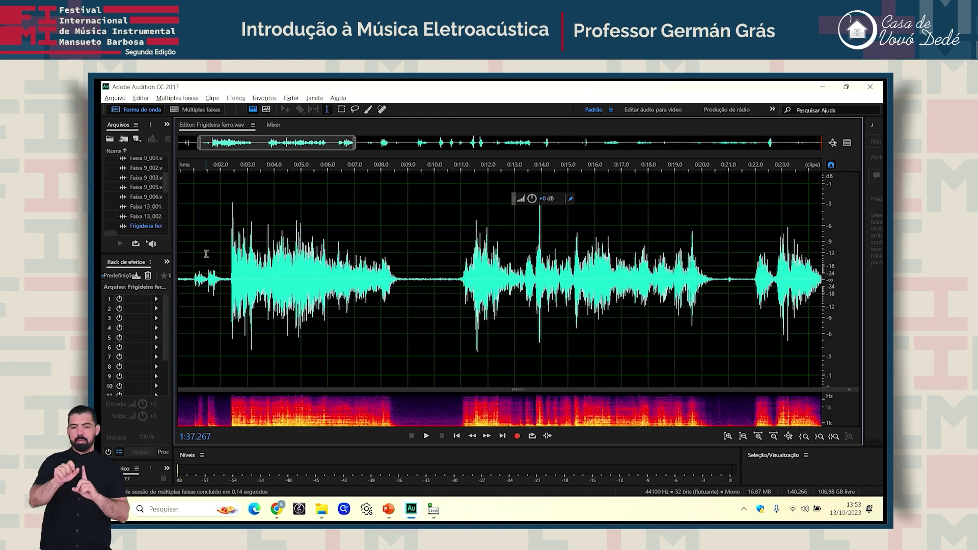
{"action": "scroll", "coordinate": [207, 254], "scroll_direction": "up", "scroll_amount": 2}
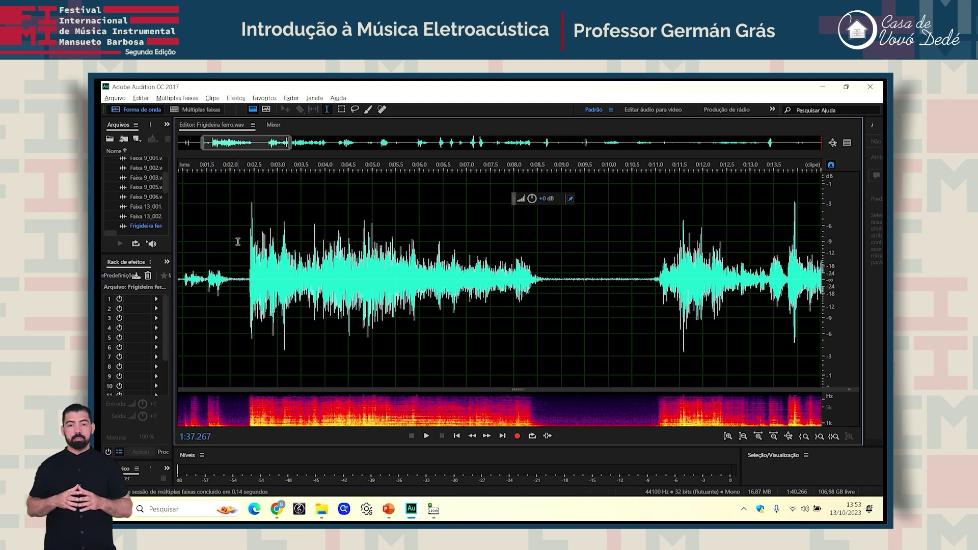
{"action": "scroll", "coordinate": [238, 242], "scroll_direction": "up", "scroll_amount": 1}
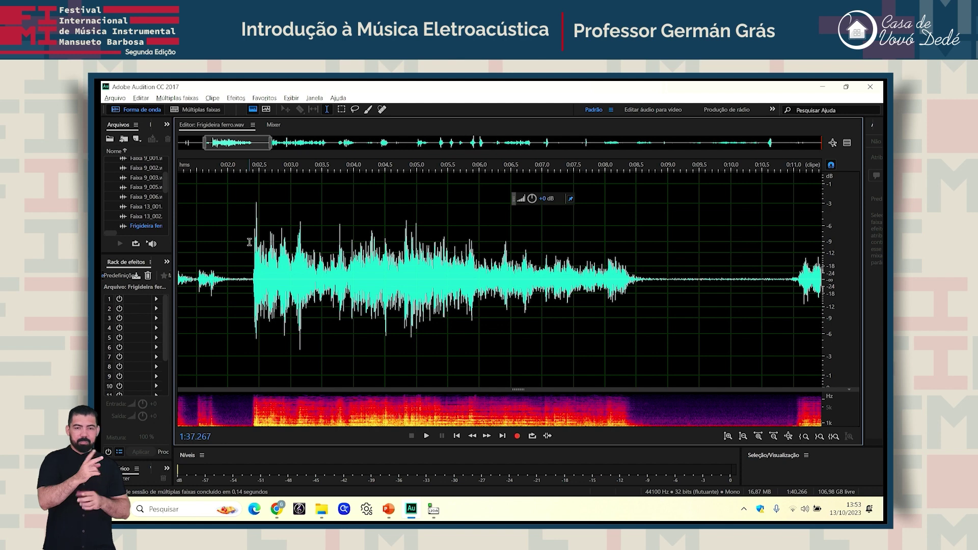
{"action": "left_click", "coordinate": [249, 237]}
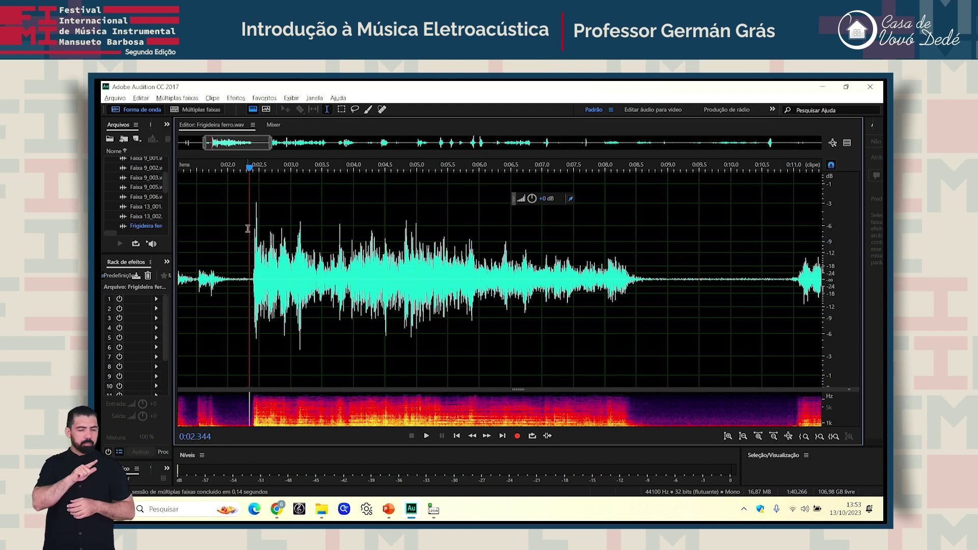
{"action": "key", "text": "space"}
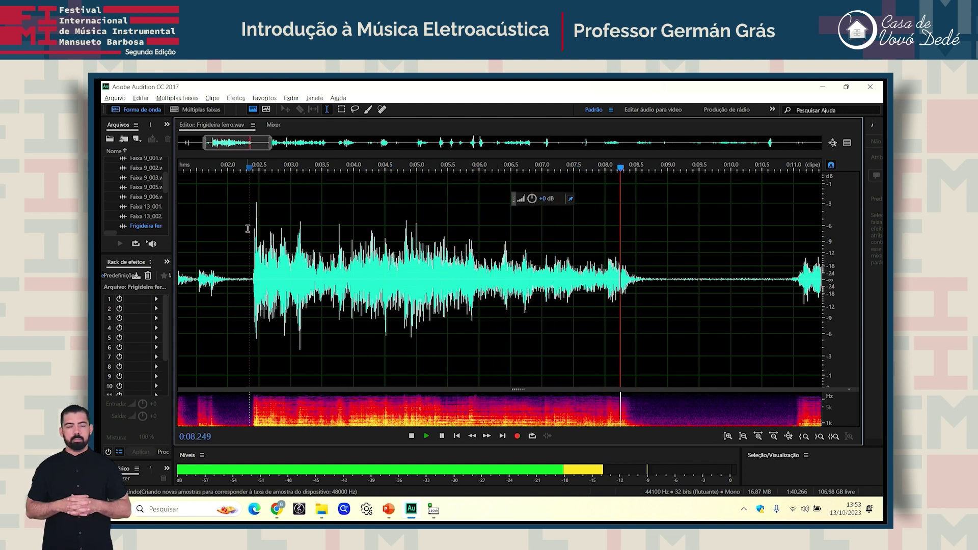
{"action": "key", "text": "space"}
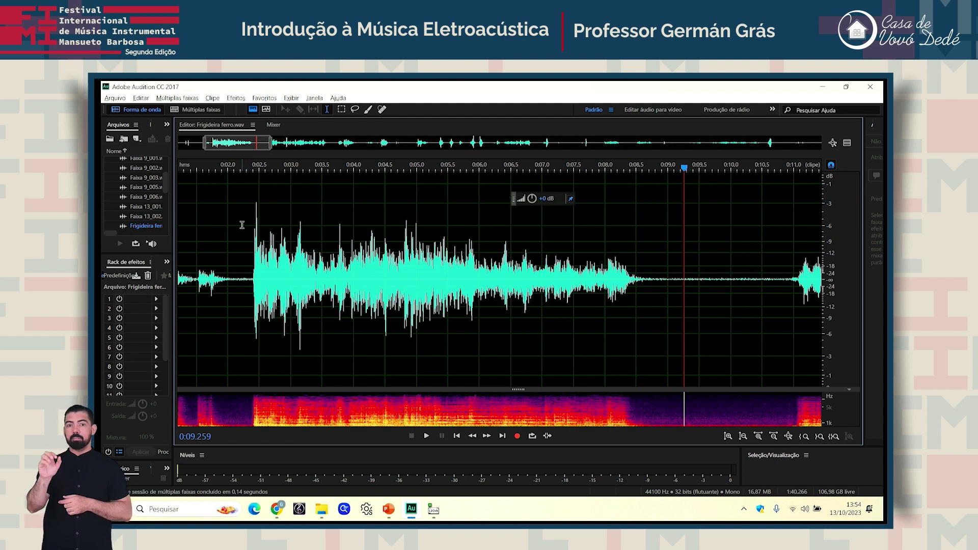
{"action": "left_click", "coordinate": [242, 225]}
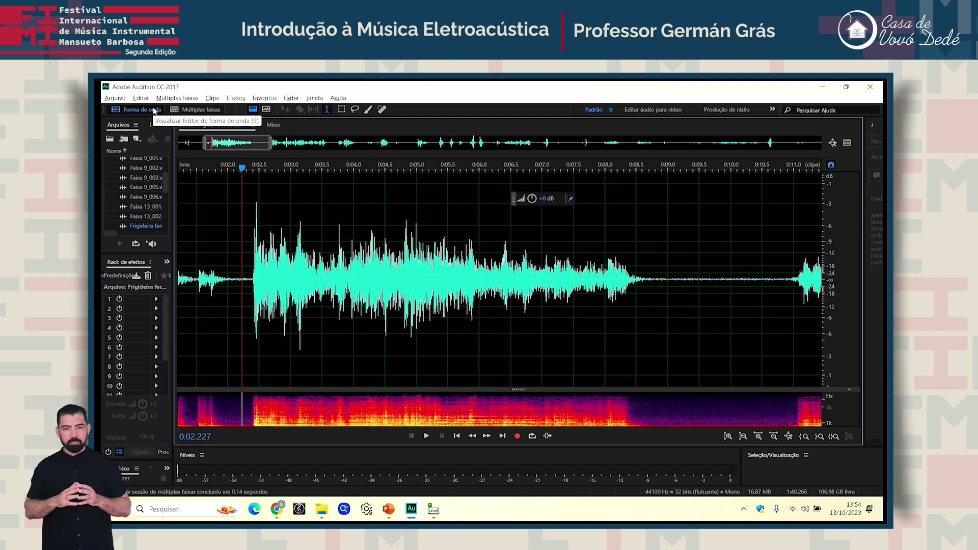
Step: Return to the multitrack session and examine the envelopes of the GC fricionada clips on Faixa 1 and Faixa 2 with taller tracks
{"action": "left_click", "coordinate": [179, 109]}
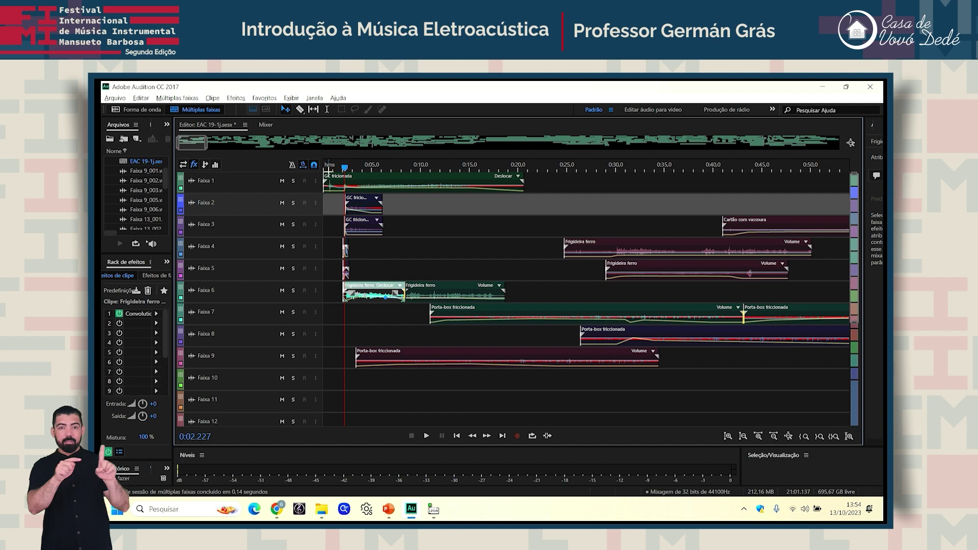
{"action": "scroll", "coordinate": [313, 188], "scroll_direction": "up", "scroll_amount": 2}
{"action": "scroll", "coordinate": [310, 184], "scroll_direction": "up", "scroll_amount": 2}
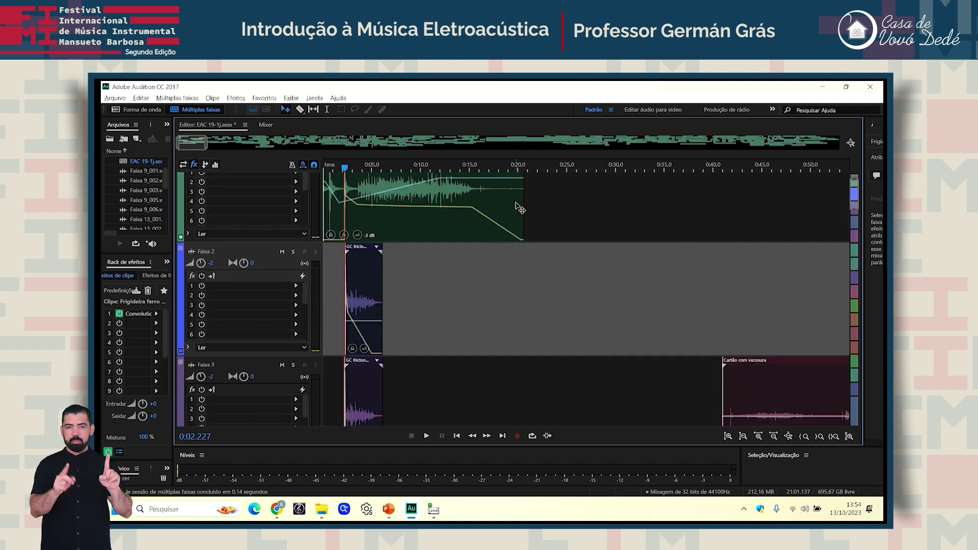
{"action": "scroll", "coordinate": [489, 210], "scroll_direction": "up", "scroll_amount": 2}
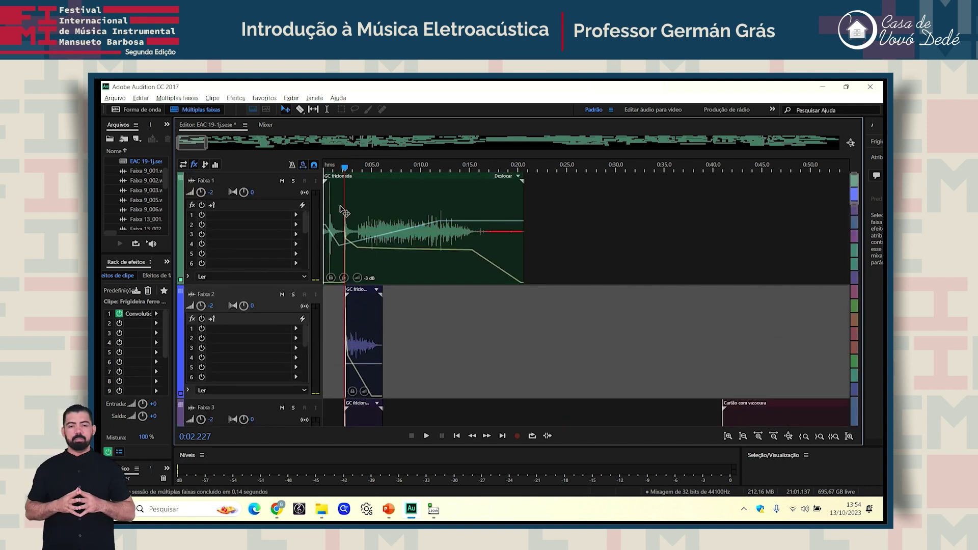
{"action": "scroll", "coordinate": [342, 163], "scroll_direction": "up", "scroll_amount": 6}
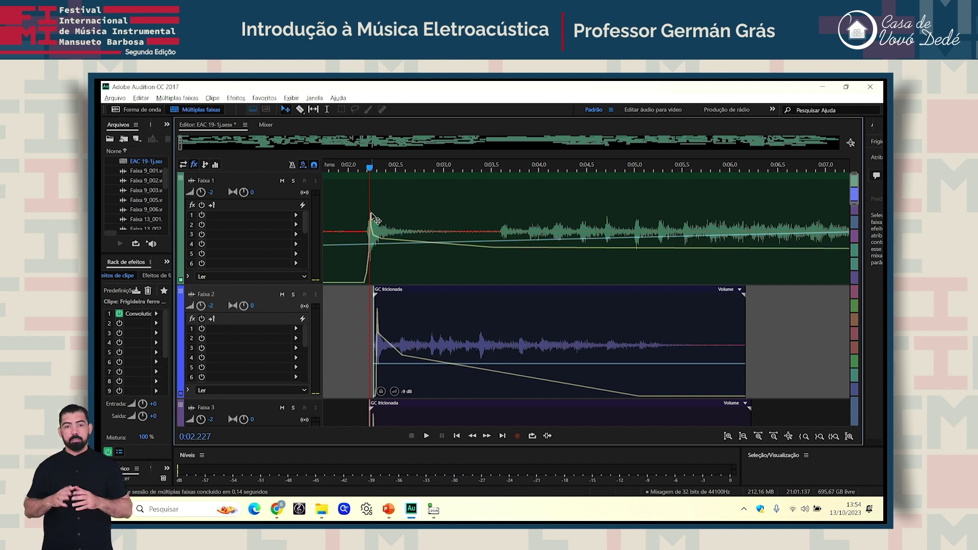
{"action": "scroll", "coordinate": [423, 164], "scroll_direction": "down", "scroll_amount": 5}
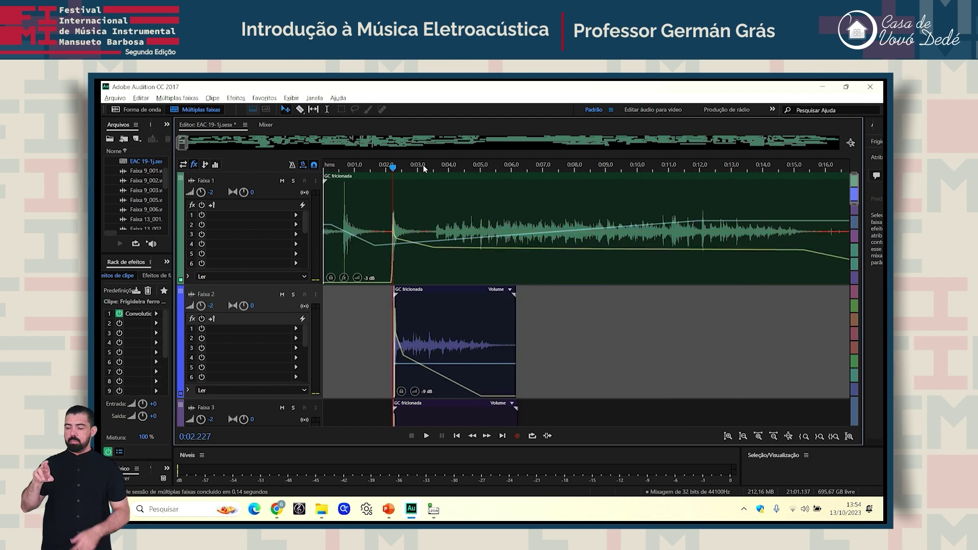
{"action": "scroll", "coordinate": [423, 164], "scroll_direction": "down", "scroll_amount": 2}
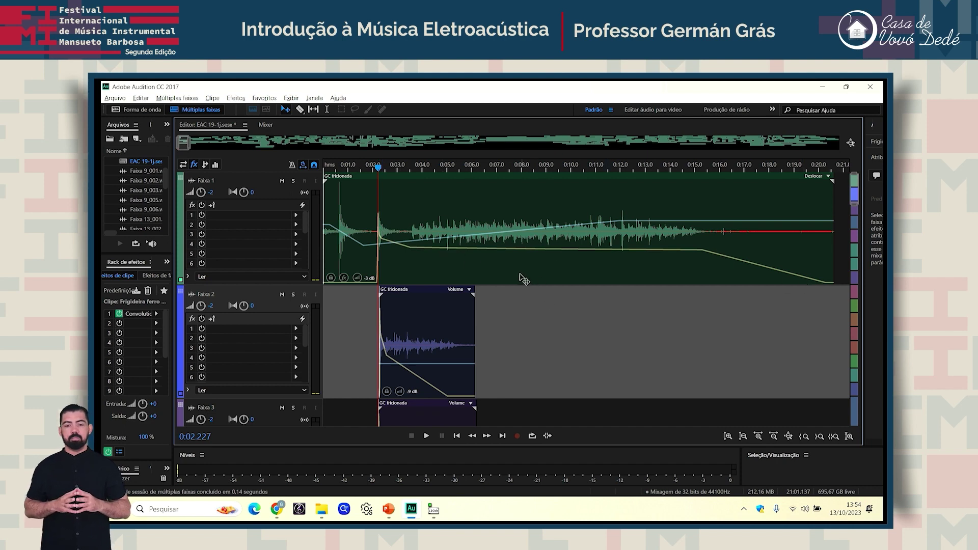
Step: Solo Faixa 1 and play its GC fricionada clip from just before the second attack until the sound fades out
{"action": "left_click", "coordinate": [293, 181]}
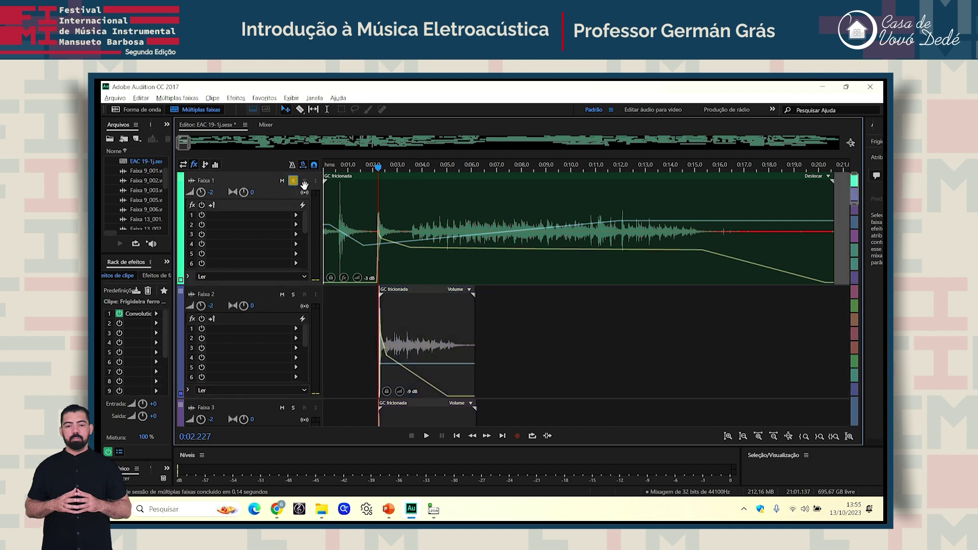
{"action": "left_click", "coordinate": [364, 171]}
{"action": "key", "text": "space"}
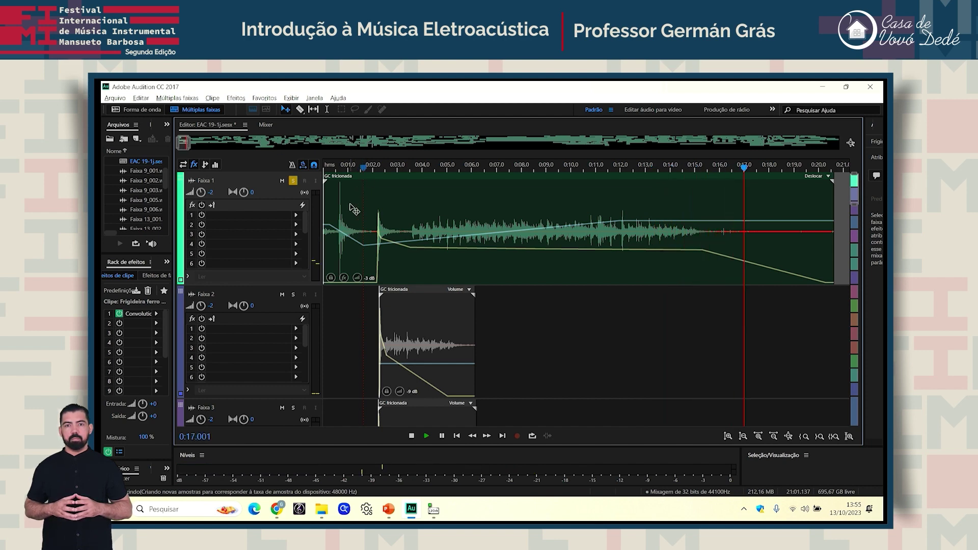
{"action": "key", "text": "space"}
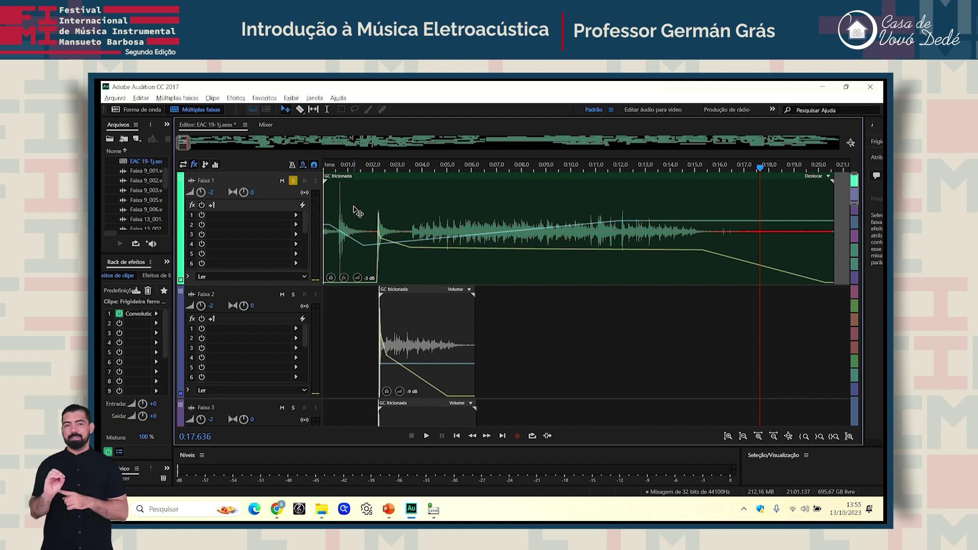
Step: Open Faixa 1's GC fricionada clip in the waveform editor and play the source recording from about 2.0 s
{"action": "double_click", "coordinate": [357, 212]}
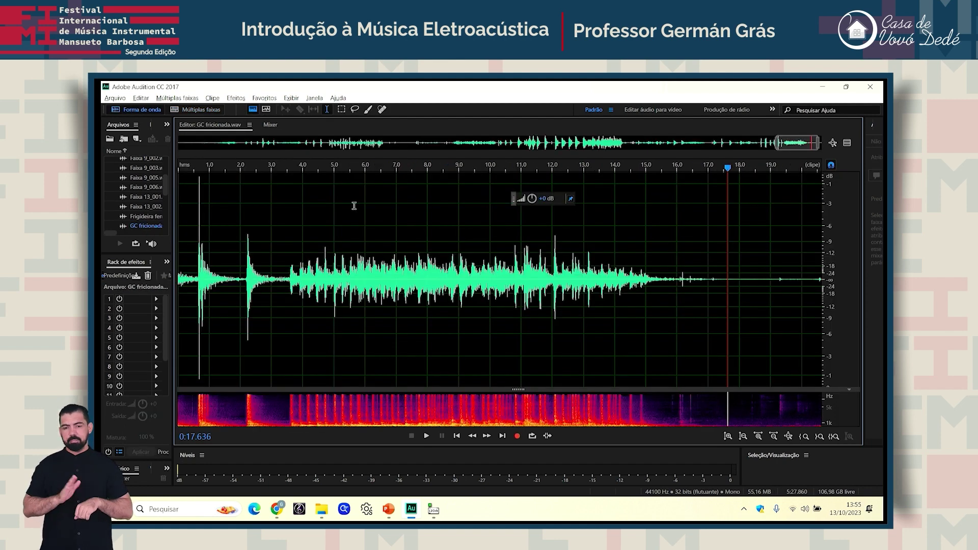
{"action": "left_click", "coordinate": [242, 232]}
{"action": "key", "text": "space"}
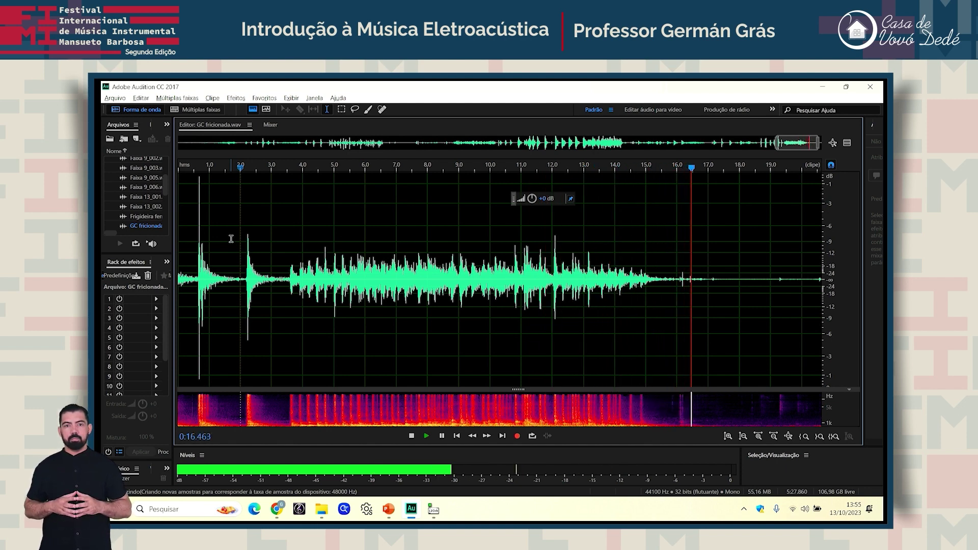
{"action": "key", "text": "space"}
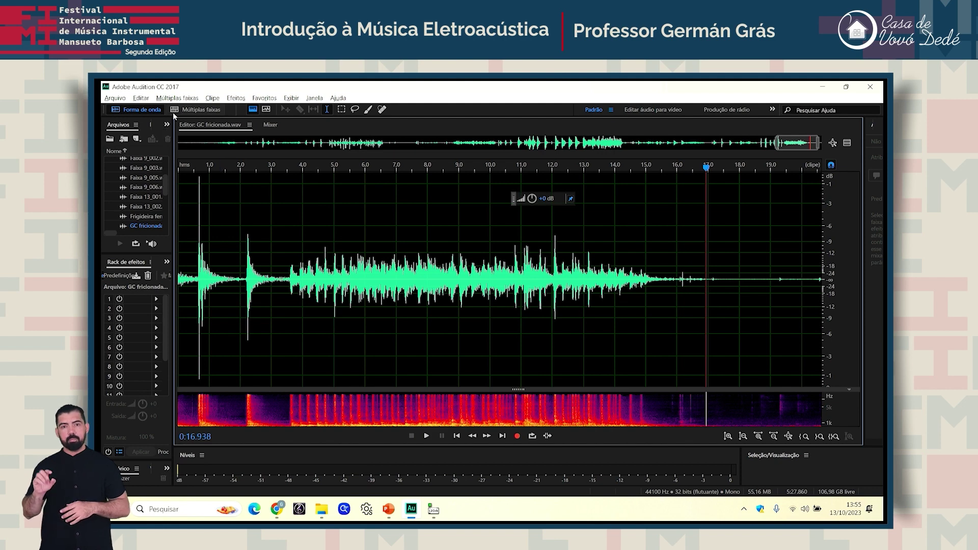
Step: Play the soloed Faixa 1 clip again in the multitrack session, and widen the effects rack to show the clip's effect names
{"action": "left_click", "coordinate": [195, 109]}
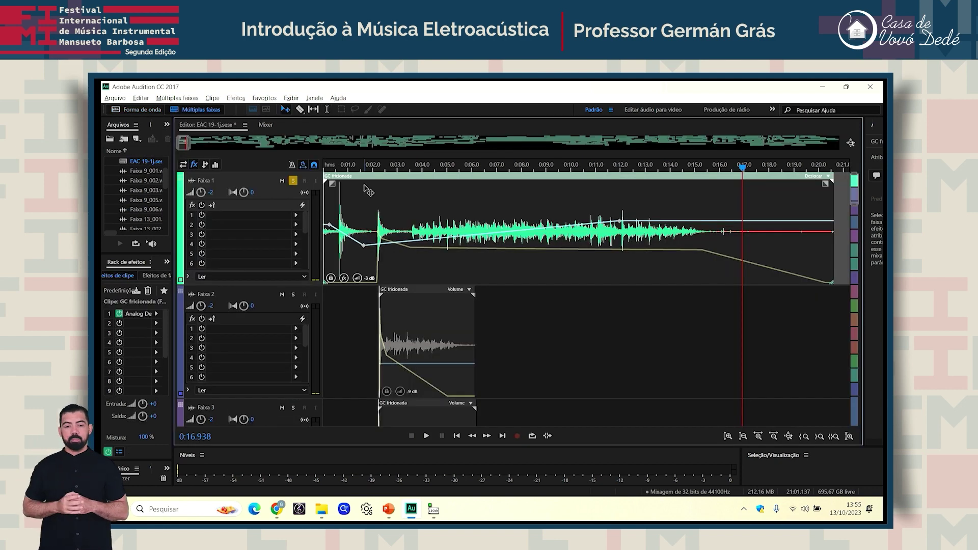
{"action": "left_click", "coordinate": [363, 168]}
{"action": "key", "text": "space"}
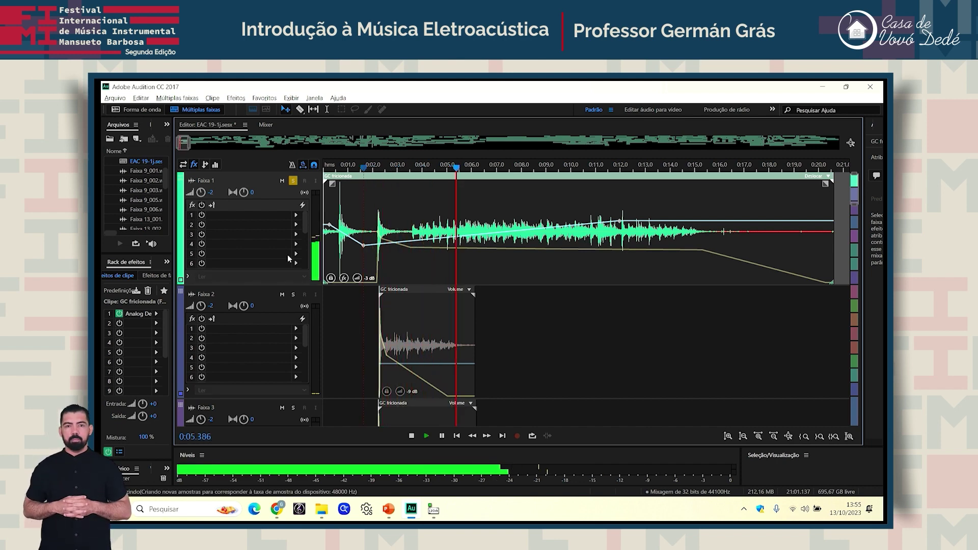
{"action": "left_click_drag", "start_coordinate": [173, 284], "coordinate": [190, 282]}
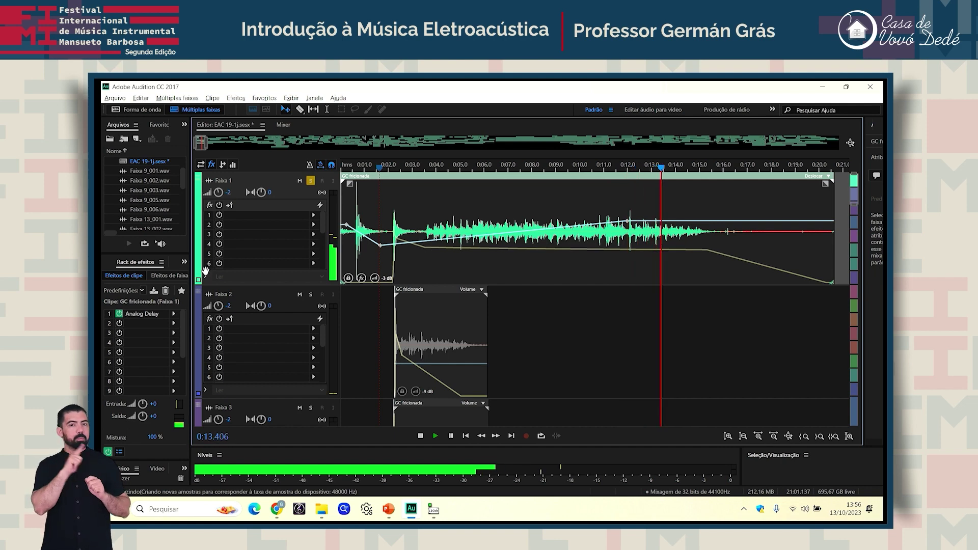
{"action": "key", "text": "space"}
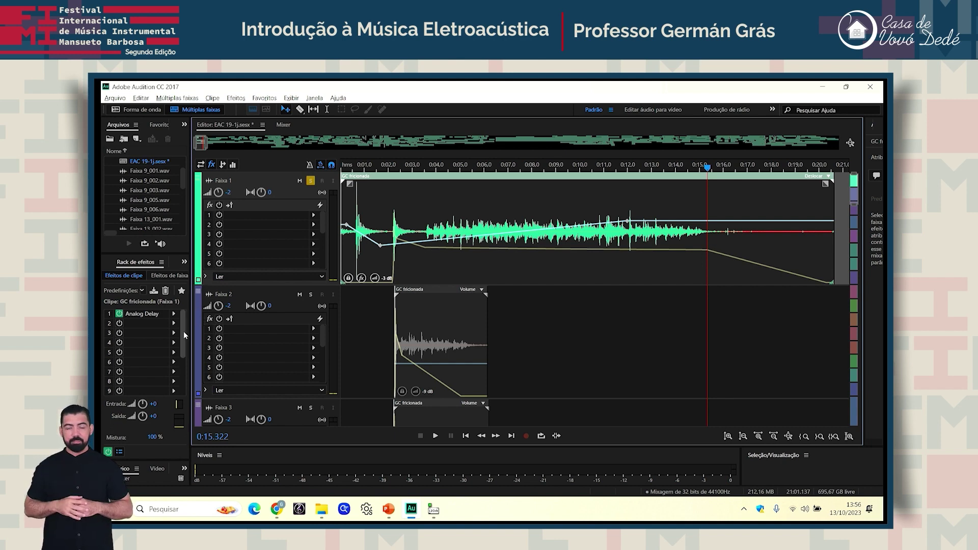
Step: In the waveform of GC fricionada.wav, select about 3.6 s to 17 s, and replace it with the attack from 2.0 s to 3.6 s
{"action": "double_click", "coordinate": [406, 197]}
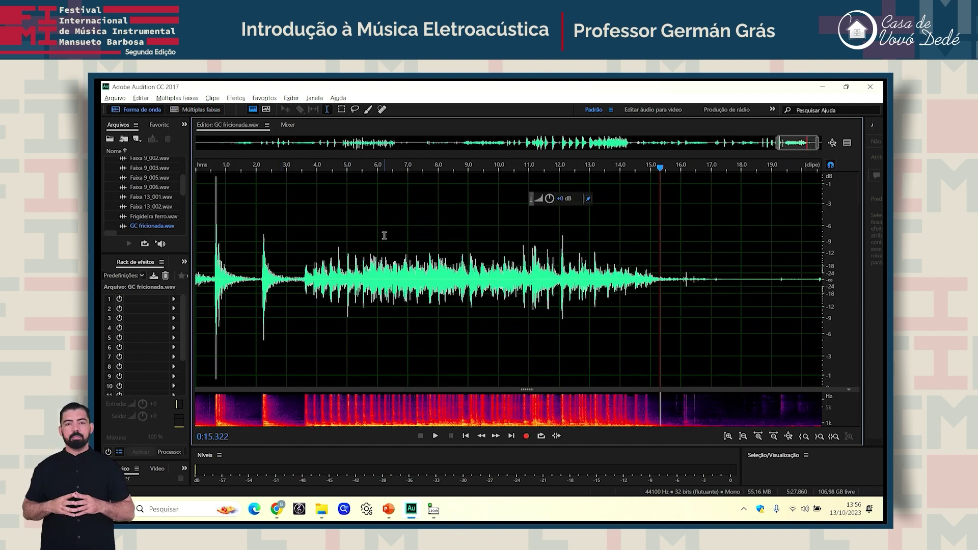
{"action": "left_click_drag", "start_coordinate": [304, 264], "coordinate": [710, 257]}
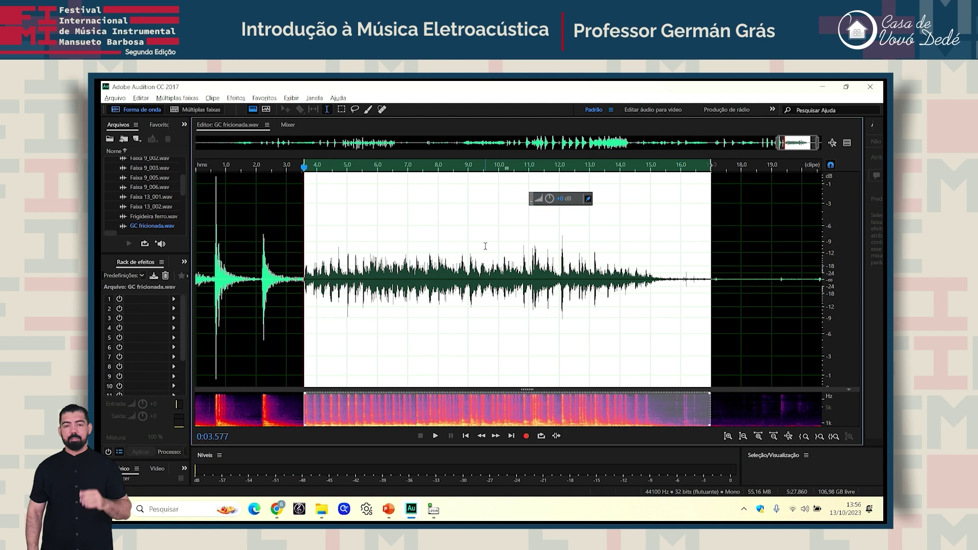
{"action": "left_click_drag", "start_coordinate": [256, 278], "coordinate": [304, 277]}
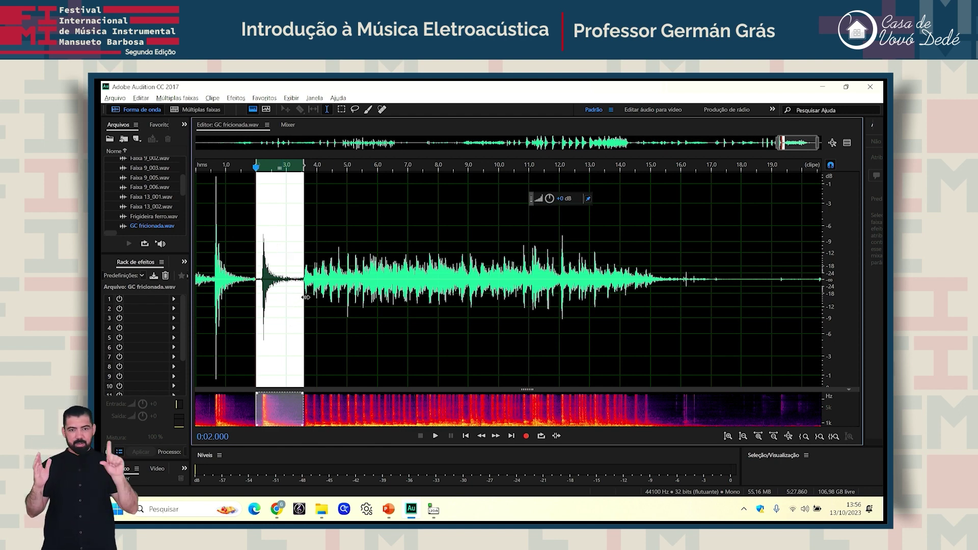
Step: Select the single short attack from 5.0 s to about 5.2 s in GC fricionada.wav, and clear the selection
{"action": "scroll", "coordinate": [356, 282], "scroll_direction": "up", "scroll_amount": 5}
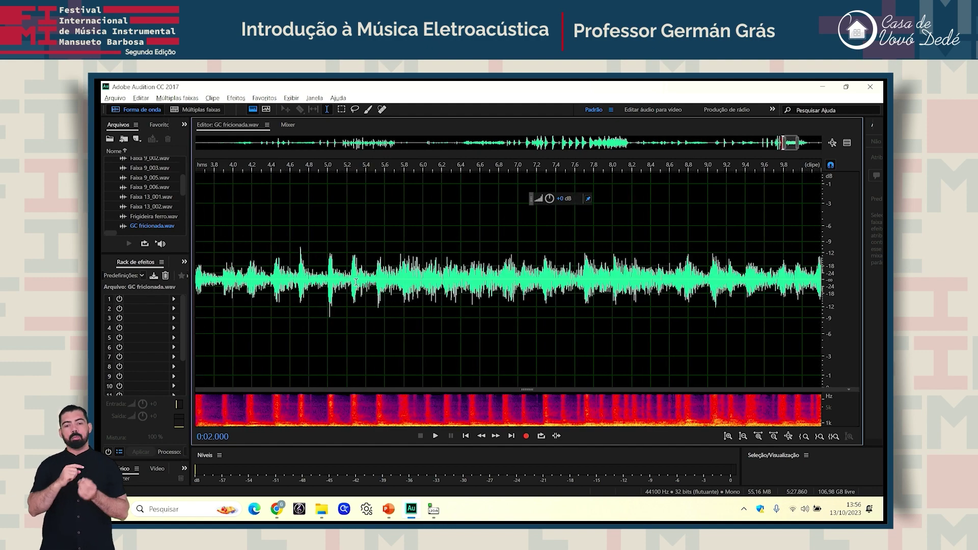
{"action": "left_click_drag", "start_coordinate": [305, 283], "coordinate": [346, 283]}
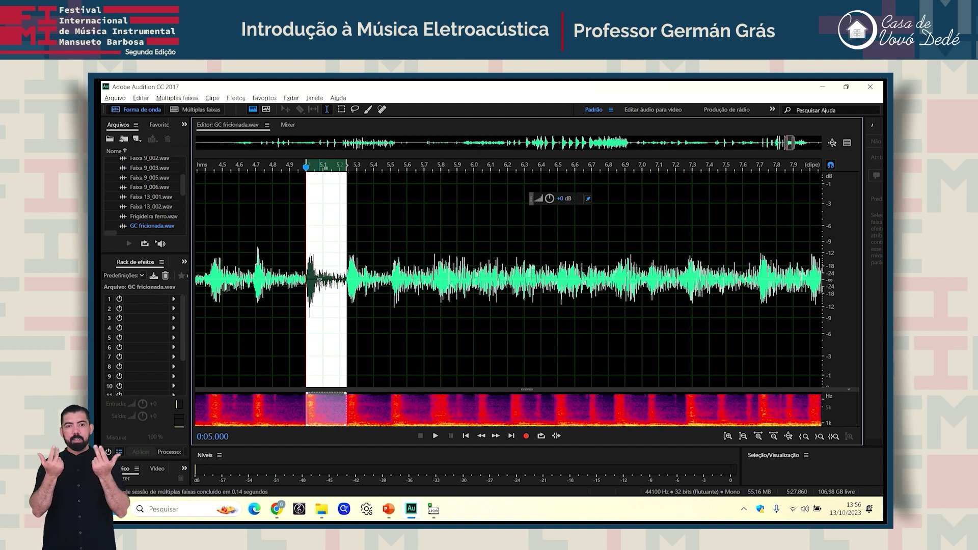
{"action": "scroll", "coordinate": [321, 281], "scroll_direction": "down", "scroll_amount": 5}
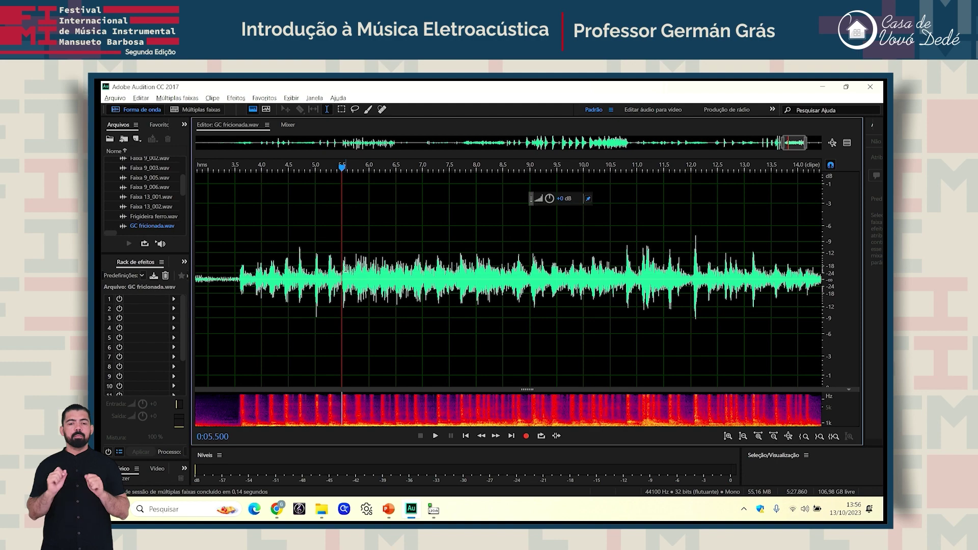
{"action": "scroll", "coordinate": [344, 269], "scroll_direction": "down", "scroll_amount": 2}
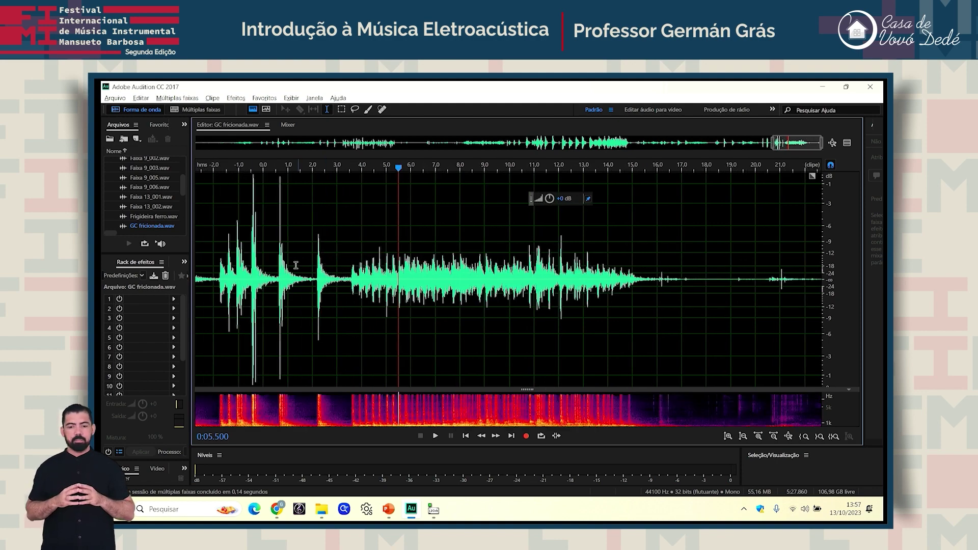
Step: Select the second attack before the clip's start, from about -1.43 s to -1.1 s, in GC fricionada.wav
{"action": "scroll", "coordinate": [226, 297], "scroll_direction": "up", "scroll_amount": 3}
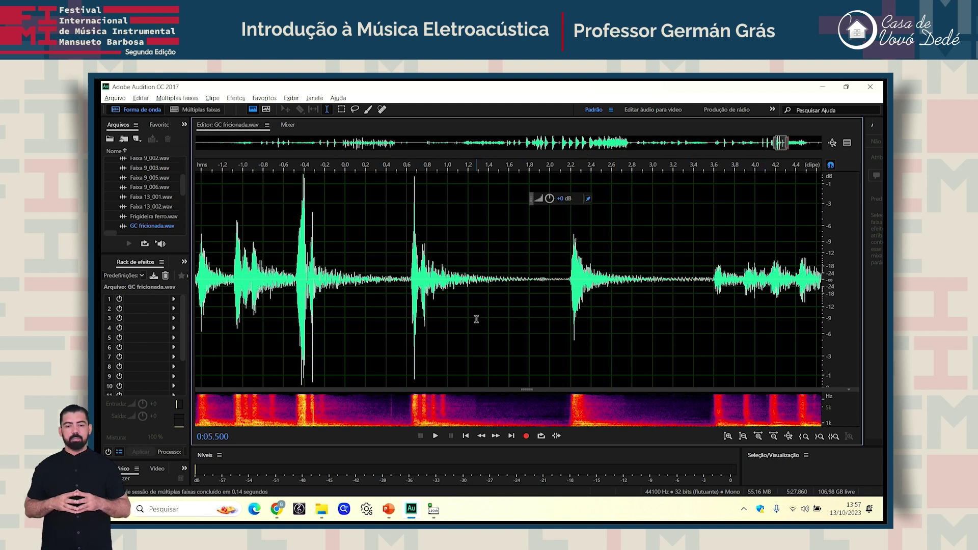
{"action": "scroll", "coordinate": [474, 319], "scroll_direction": "left", "scroll_amount": 2}
{"action": "scroll", "coordinate": [475, 319], "scroll_direction": "left", "scroll_amount": 6}
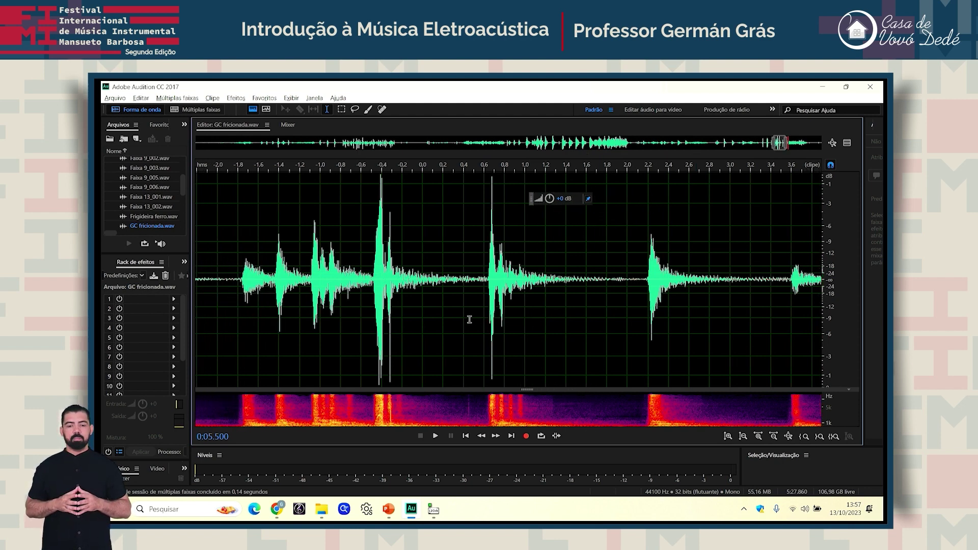
{"action": "scroll", "coordinate": [267, 263], "scroll_direction": "up", "scroll_amount": 3}
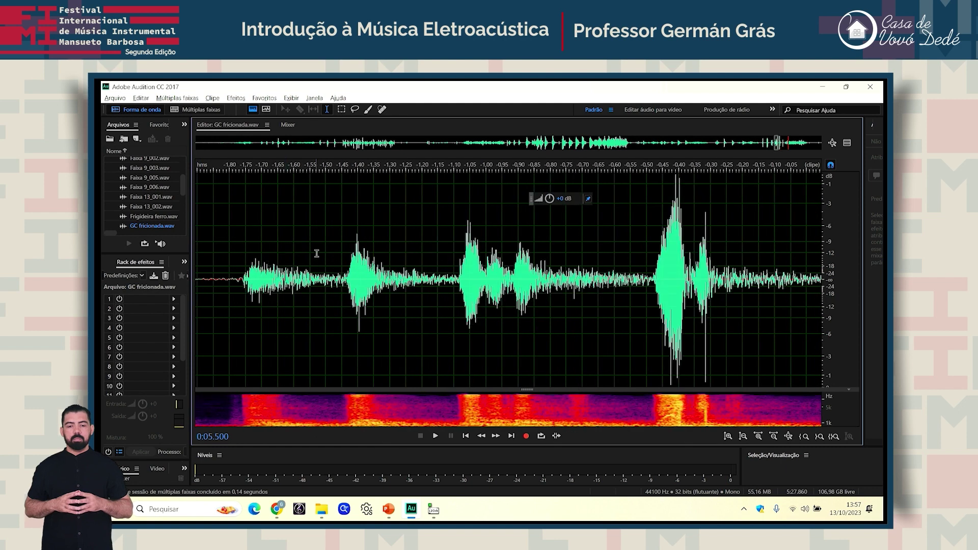
{"action": "left_click_drag", "start_coordinate": [348, 250], "coordinate": [453, 250]}
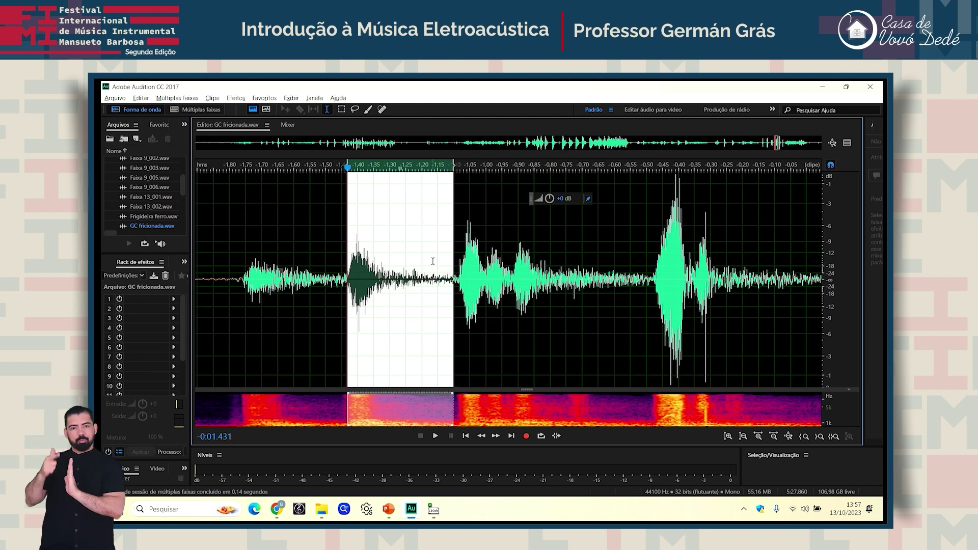
{"action": "scroll", "coordinate": [433, 261], "scroll_direction": "down", "scroll_amount": 3}
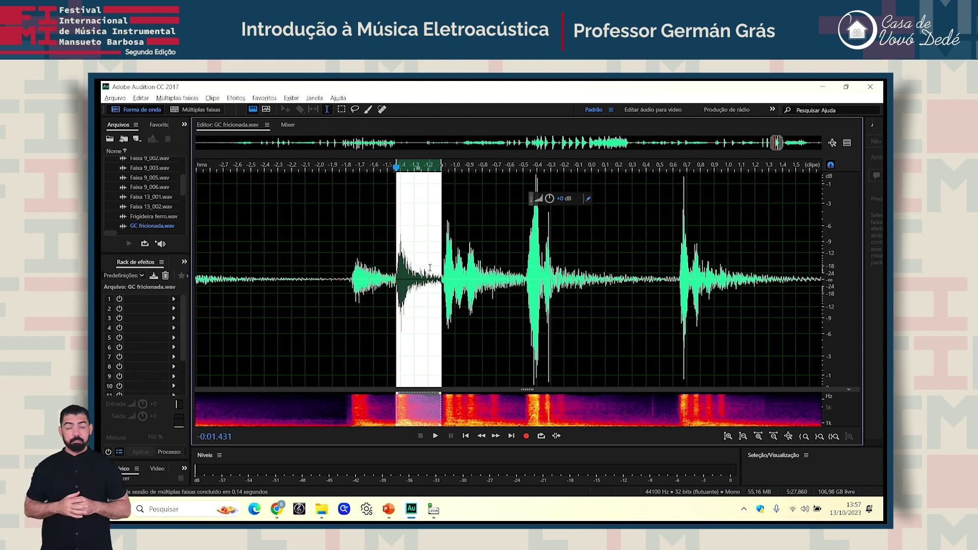
Step: Play the single attack in GC fricionada.wav starting at 2.2 s, and stop playback at about 3.5 s
{"action": "scroll", "coordinate": [432, 261], "scroll_direction": "down", "scroll_amount": 2}
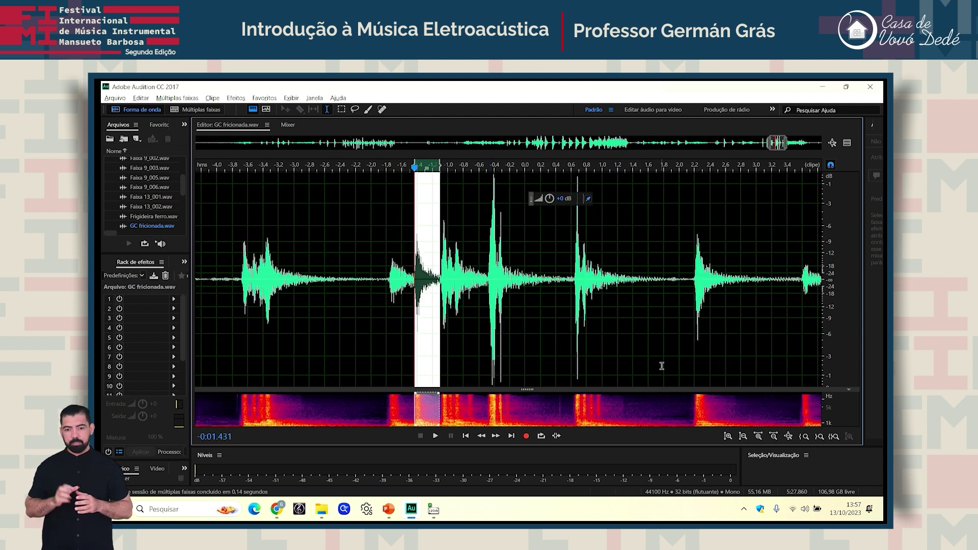
{"action": "left_click", "coordinate": [693, 279]}
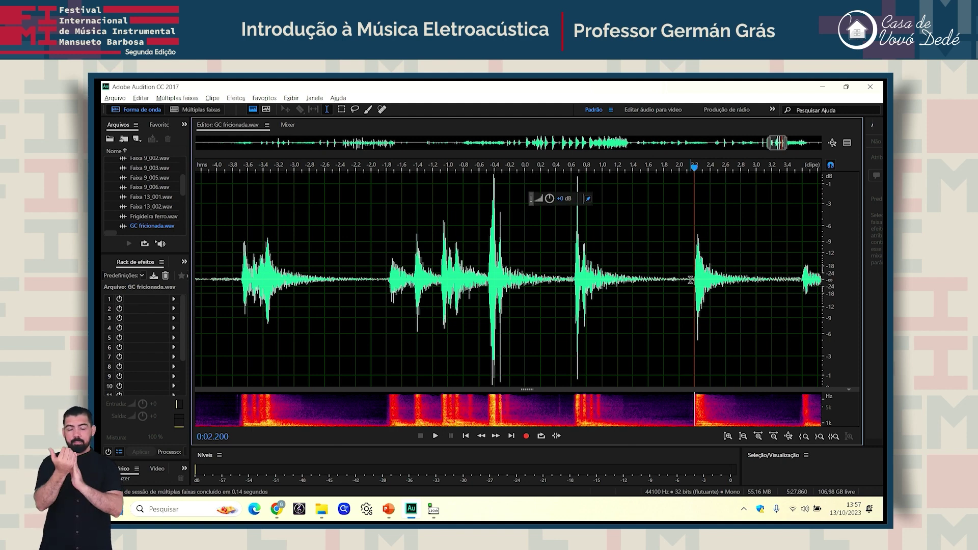
{"action": "key", "text": "space"}
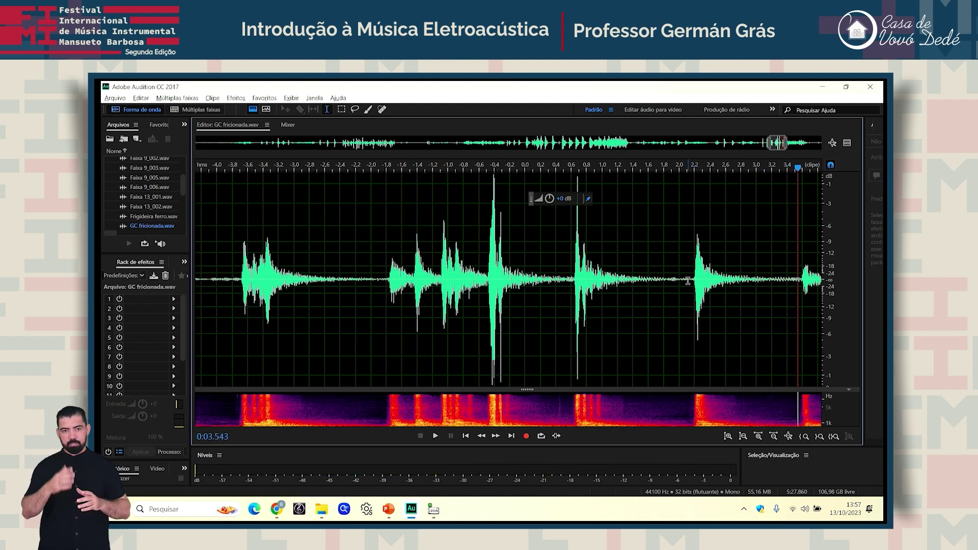
Step: In GC fricionada.wav, play the single attack near -8.2 s twice, and play the double attack near -6 s once
{"action": "scroll", "coordinate": [671, 281], "scroll_direction": "down", "scroll_amount": 3}
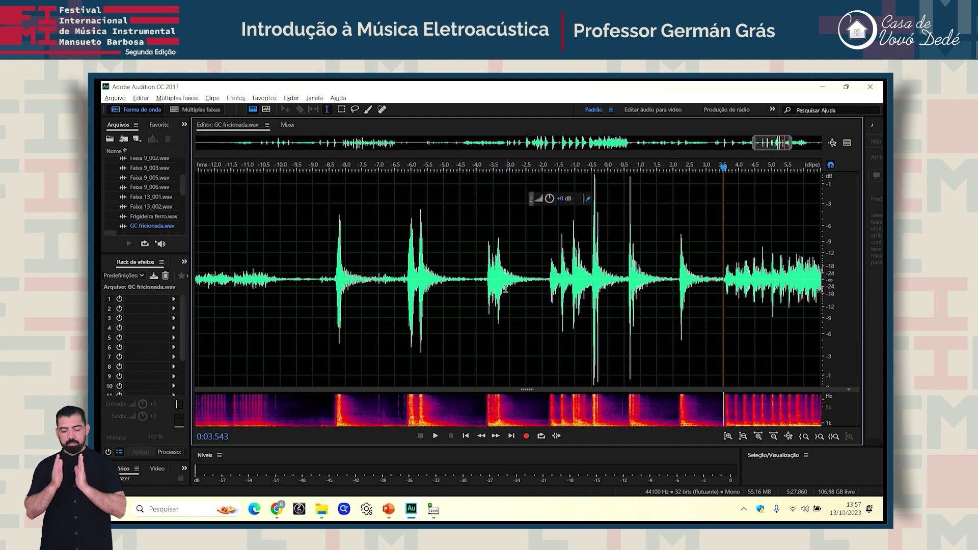
{"action": "left_click", "coordinate": [328, 278]}
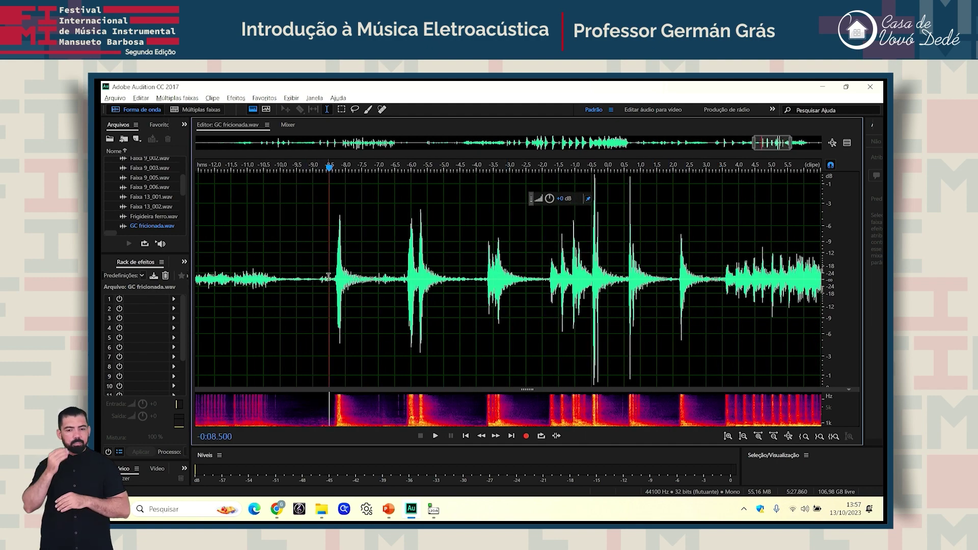
{"action": "key", "text": "space"}
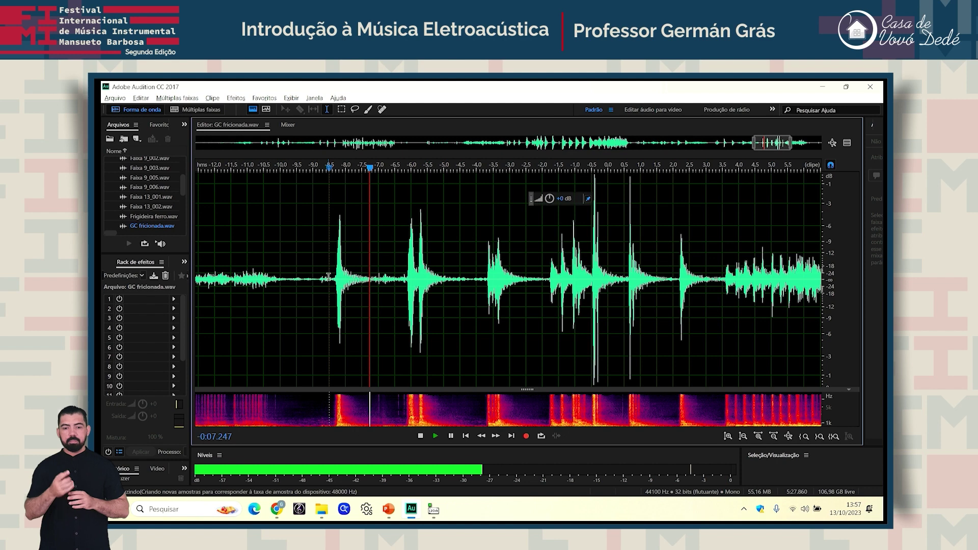
{"action": "key", "text": "space"}
{"action": "left_click", "coordinate": [323, 270]}
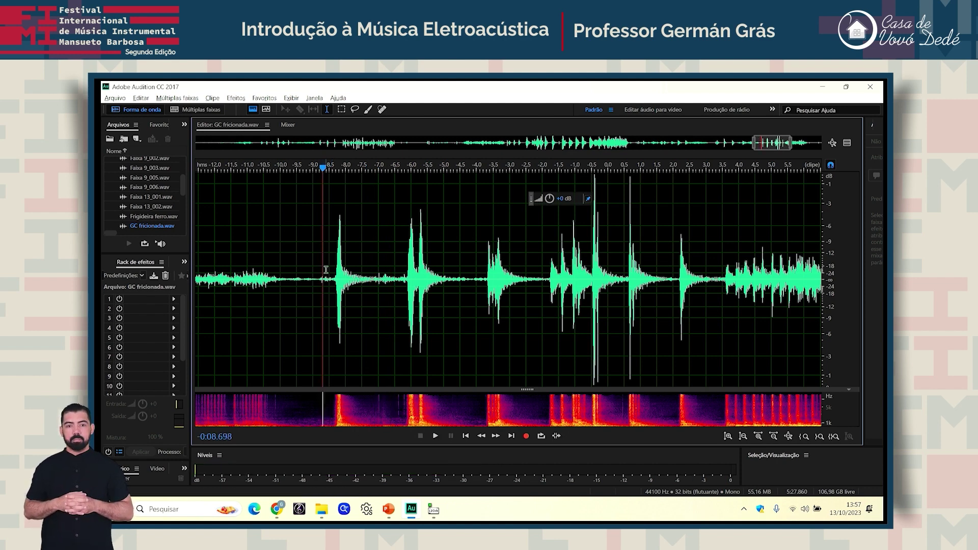
{"action": "key", "text": "space"}
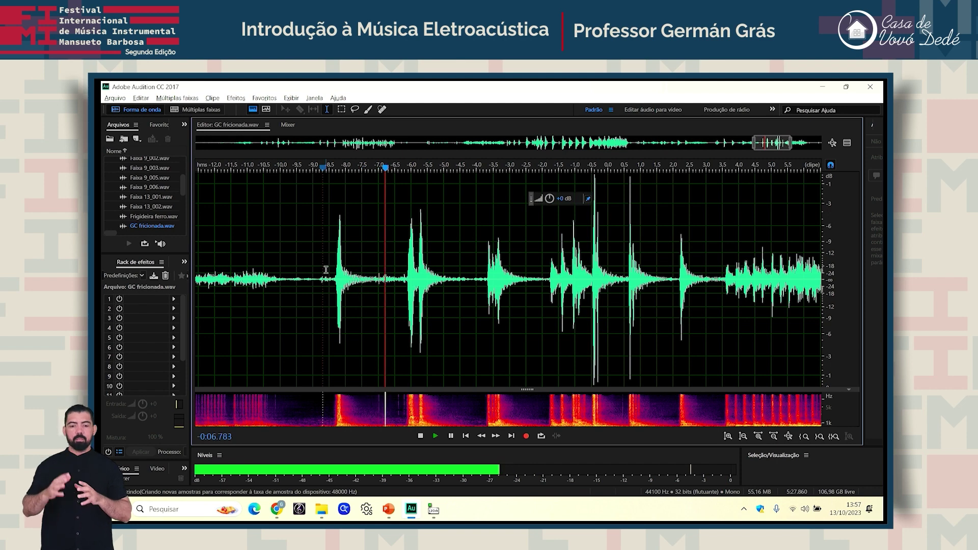
{"action": "key", "text": "space"}
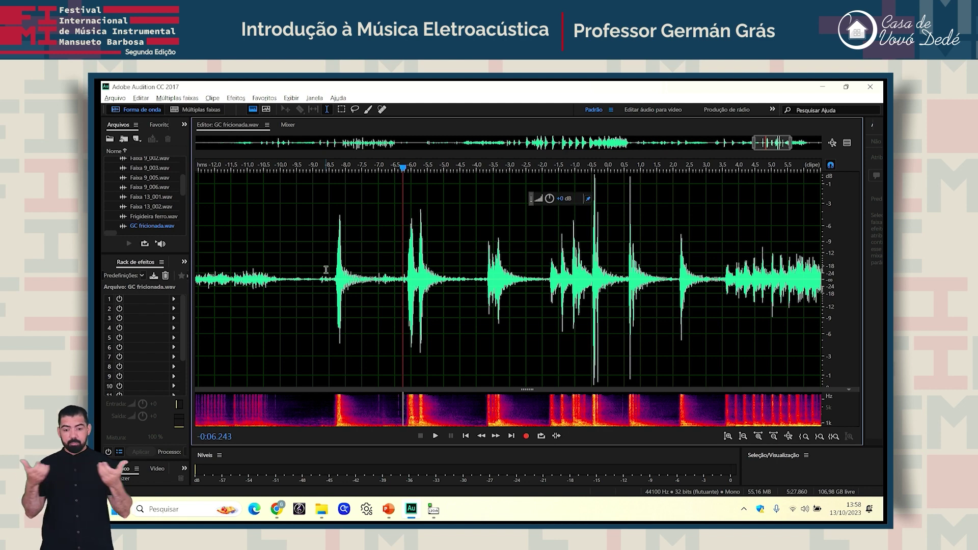
{"action": "key", "text": "space"}
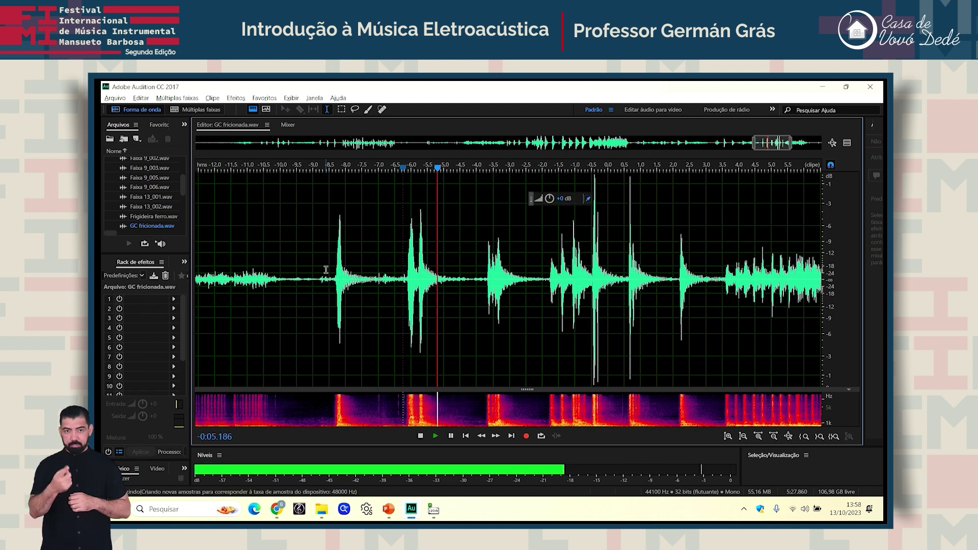
{"action": "key", "text": "space"}
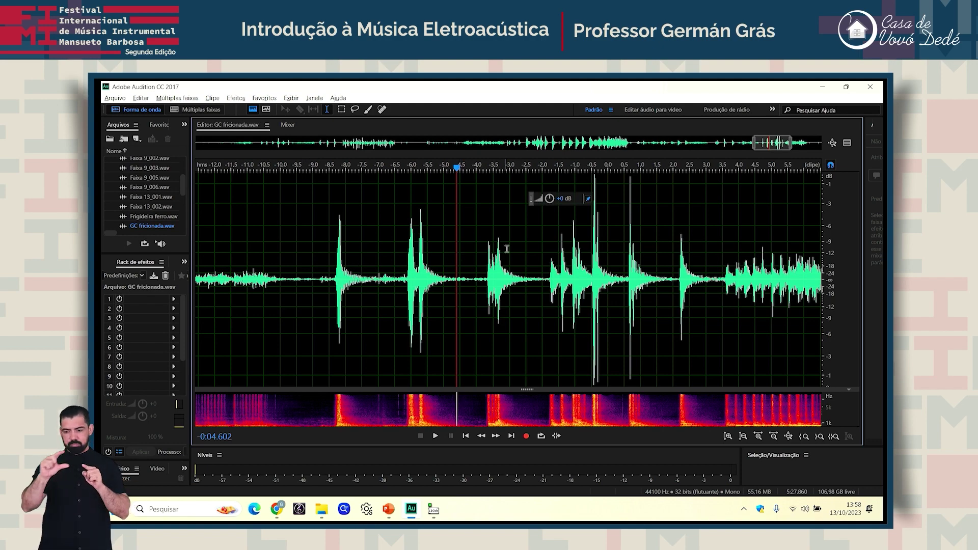
Step: Play the opening of the dense continuous passage in GC fricionada.wav, from 3.5 s to about 4.4 s
{"action": "scroll", "coordinate": [509, 253], "scroll_direction": "down", "scroll_amount": 5}
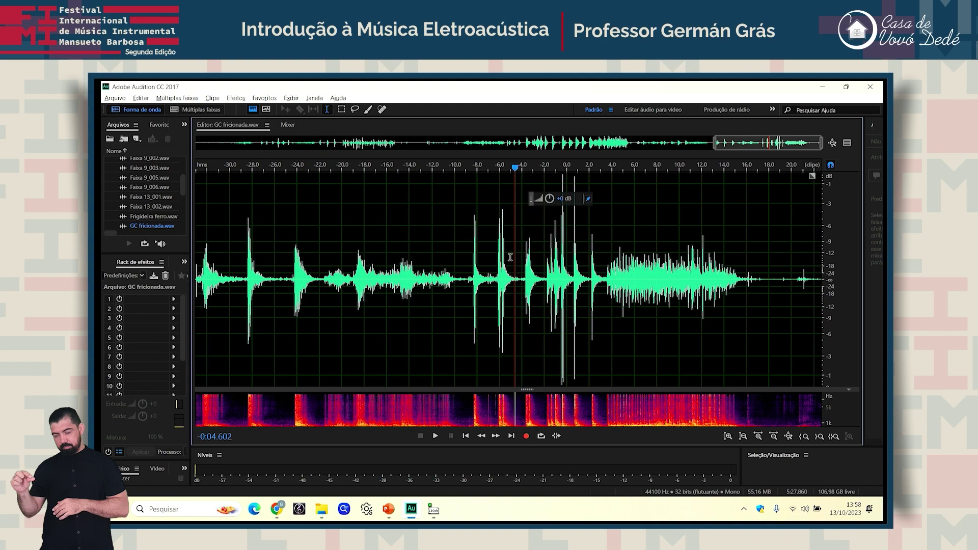
{"action": "scroll", "coordinate": [331, 288], "scroll_direction": "down", "scroll_amount": 1}
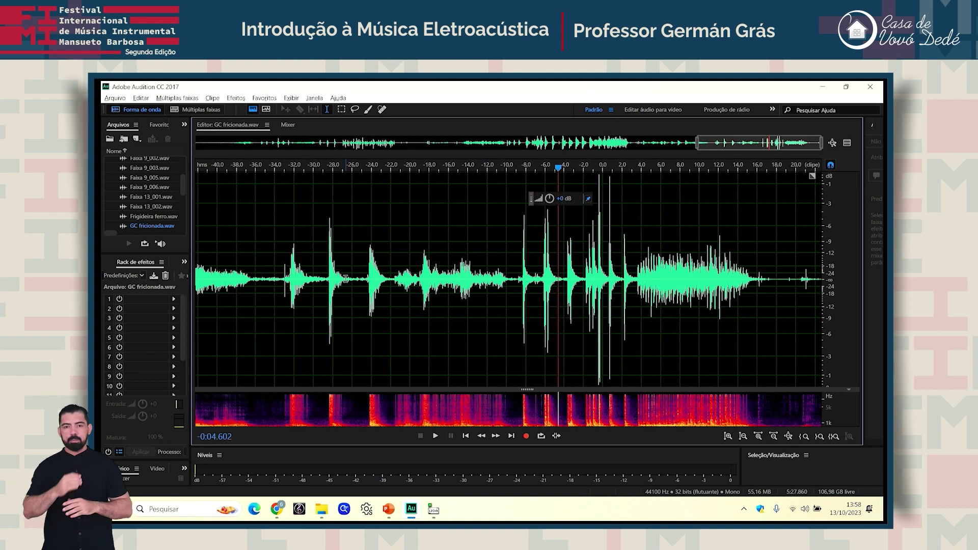
{"action": "scroll", "coordinate": [345, 279], "scroll_direction": "down", "scroll_amount": 1}
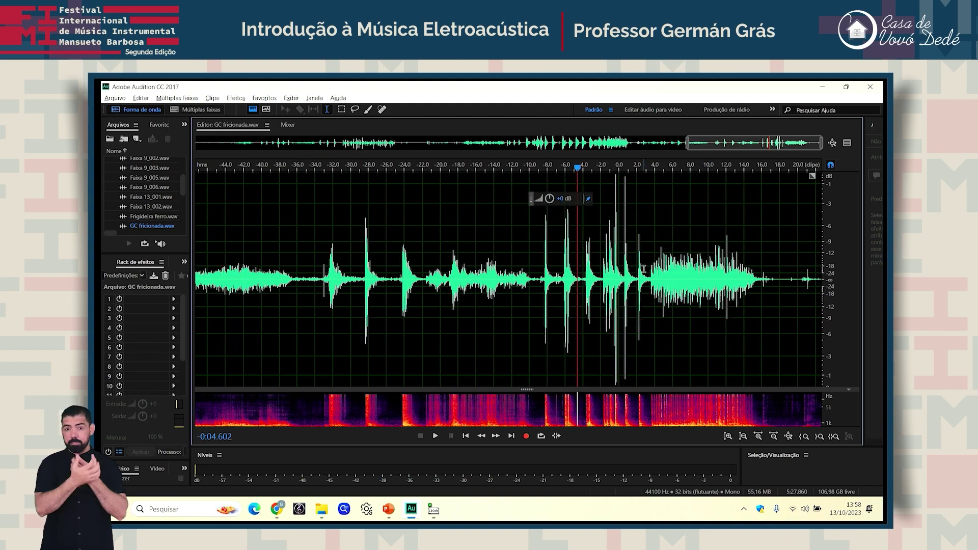
{"action": "scroll", "coordinate": [644, 268], "scroll_direction": "up", "scroll_amount": 5}
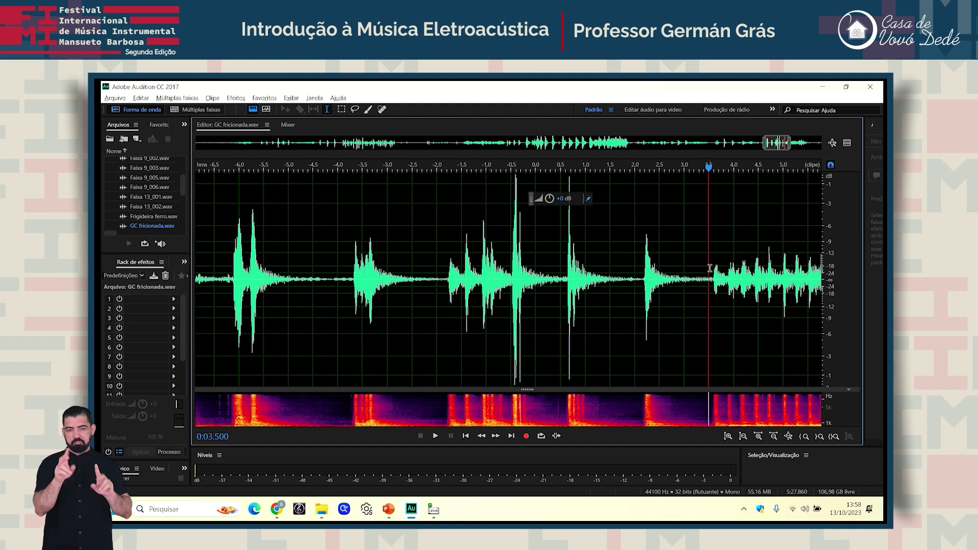
{"action": "key", "text": "space"}
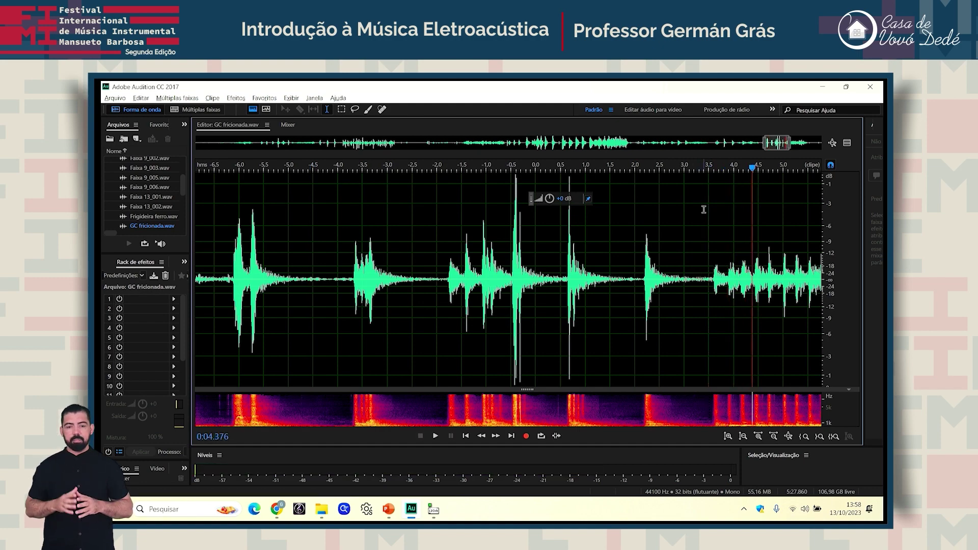
Step: Examine the dense passage from 3.5 s to about 15 s and the waveform detail of the attack near 0.68 s
{"action": "left_click_drag", "start_coordinate": [773, 143], "coordinate": [794, 143]}
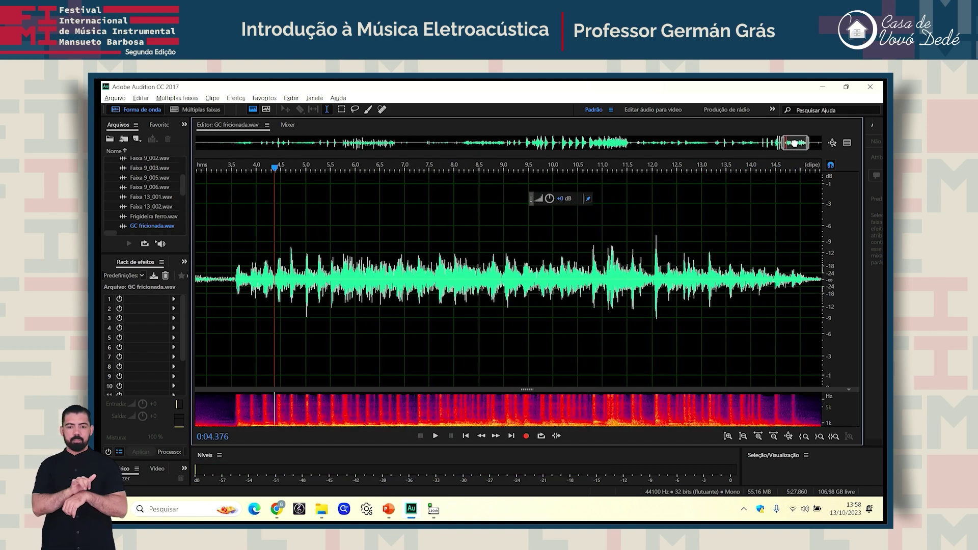
{"action": "scroll", "coordinate": [757, 179], "scroll_direction": "down", "scroll_amount": 2}
{"action": "scroll", "coordinate": [635, 250], "scroll_direction": "down", "scroll_amount": 2}
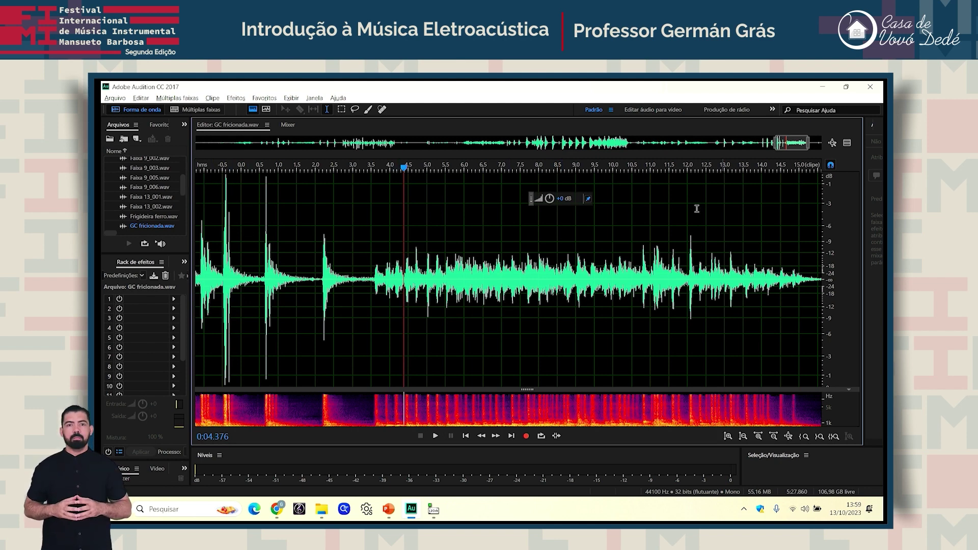
{"action": "scroll", "coordinate": [252, 164], "scroll_direction": "up", "scroll_amount": 10}
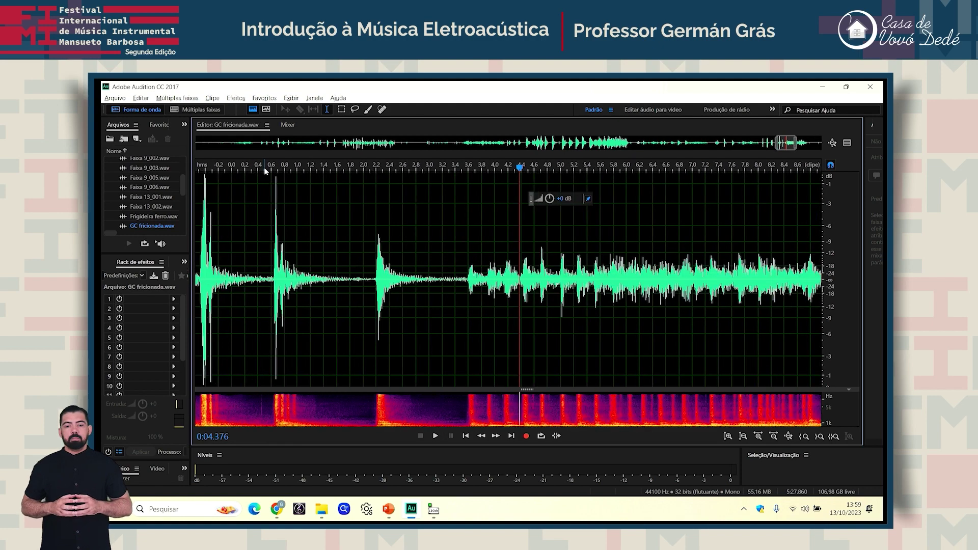
{"action": "scroll", "coordinate": [285, 167], "scroll_direction": "up", "scroll_amount": 8}
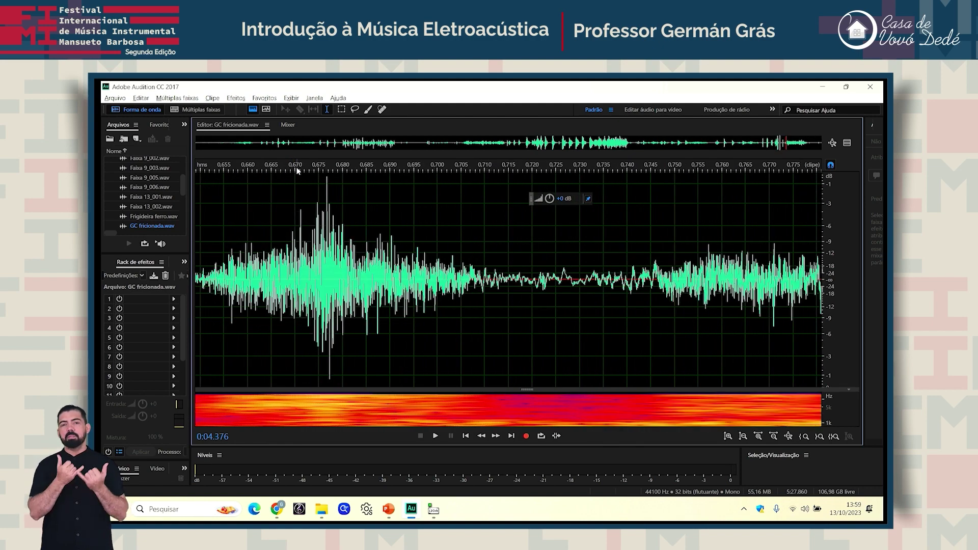
{"action": "scroll", "coordinate": [296, 170], "scroll_direction": "down", "scroll_amount": 4}
{"action": "scroll", "coordinate": [298, 170], "scroll_direction": "down", "scroll_amount": 3}
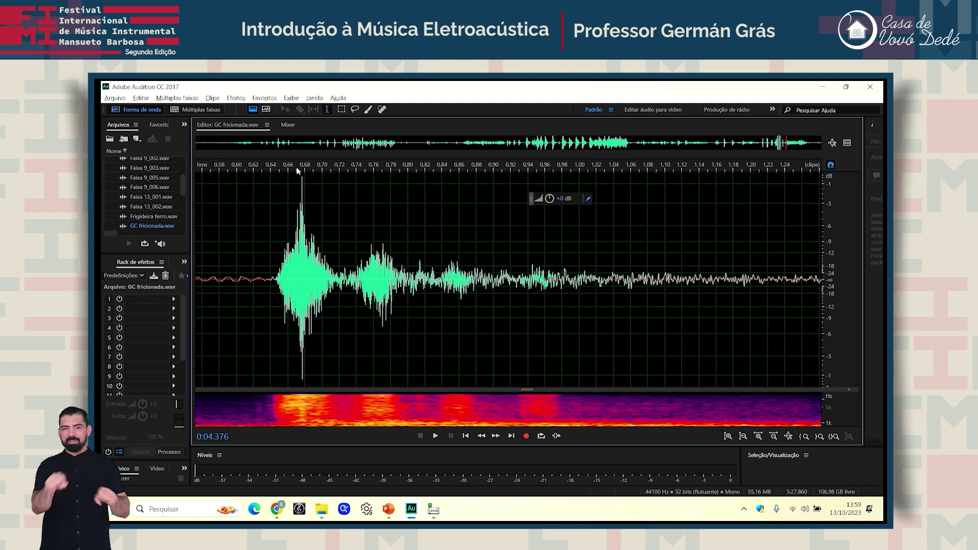
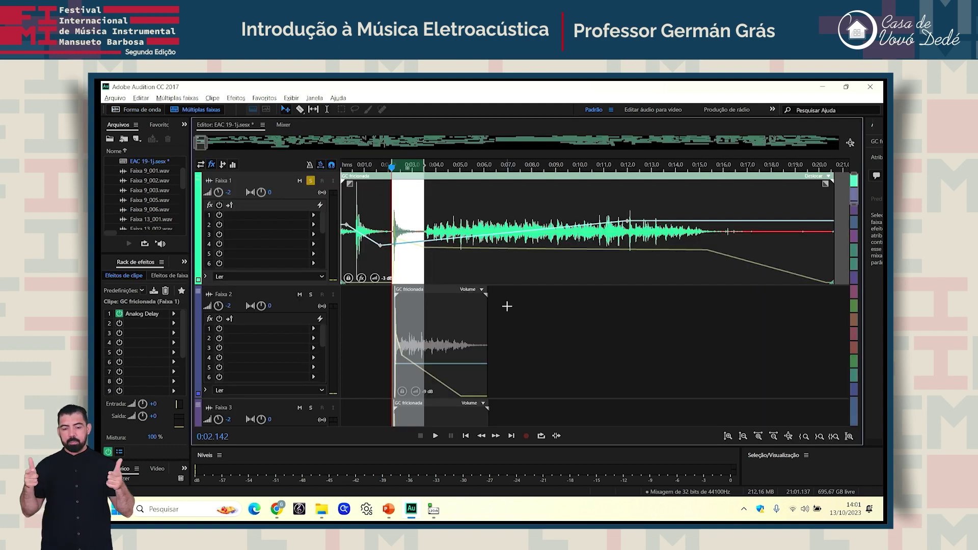
Step: Reduce the track heights in the multitrack session to show Faixa 1 through Faixa 7, and turn off solo on Faixa 1
{"action": "scroll", "coordinate": [507, 306], "scroll_direction": "down", "scroll_amount": 5}
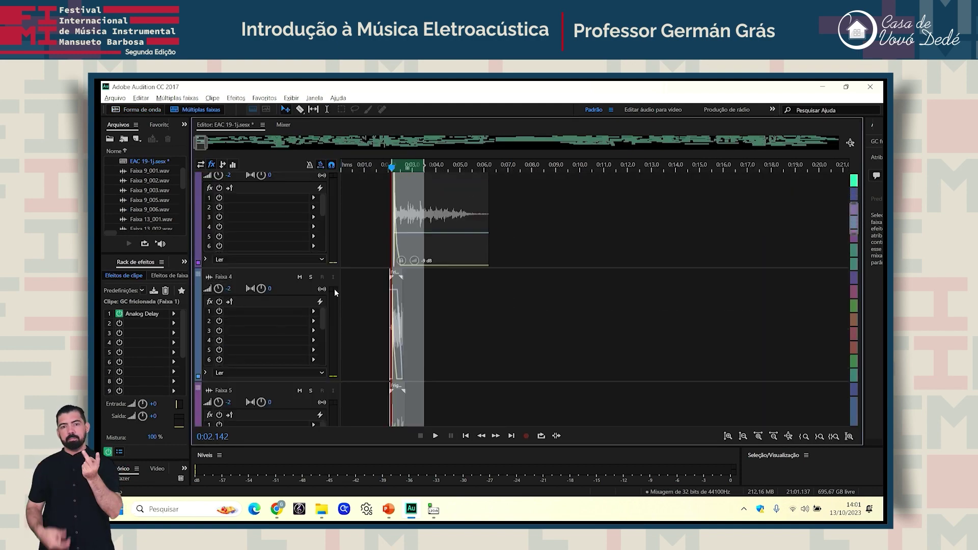
{"action": "scroll", "coordinate": [319, 255], "scroll_direction": "up", "scroll_amount": 5}
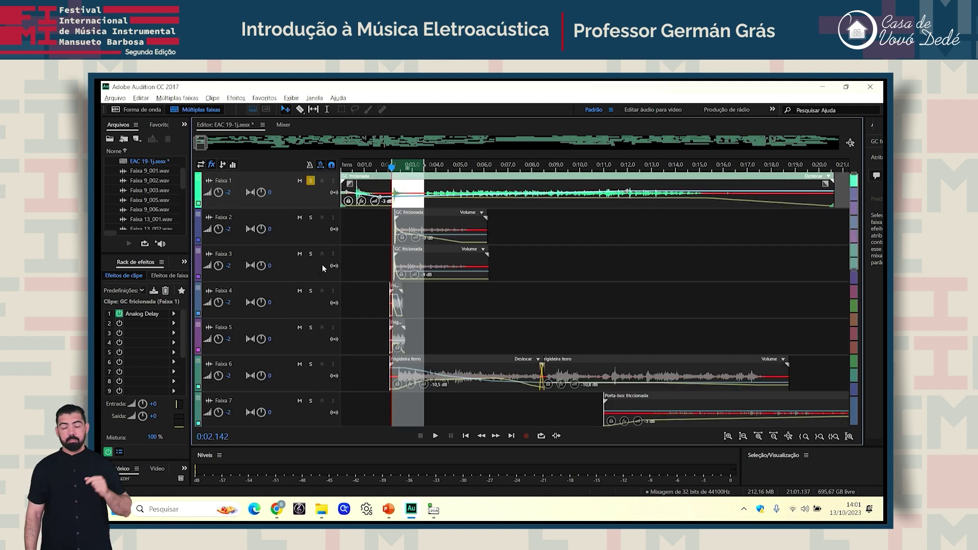
{"action": "left_click", "coordinate": [310, 181]}
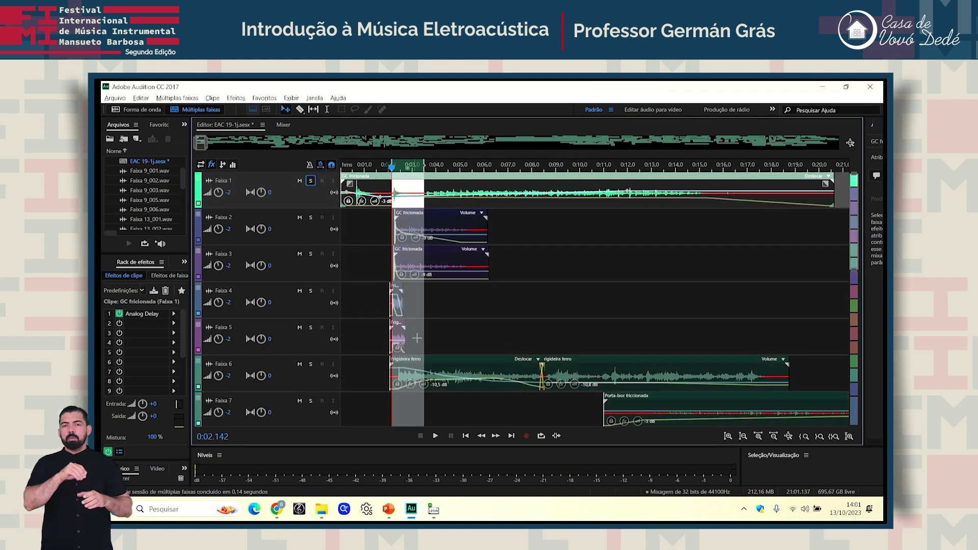
Step: Open the second Frigideira ferro clip of Faixa 6 in the waveform editor, and play its source from about 8.4 s to 19.8 s
{"action": "double_click", "coordinate": [593, 377]}
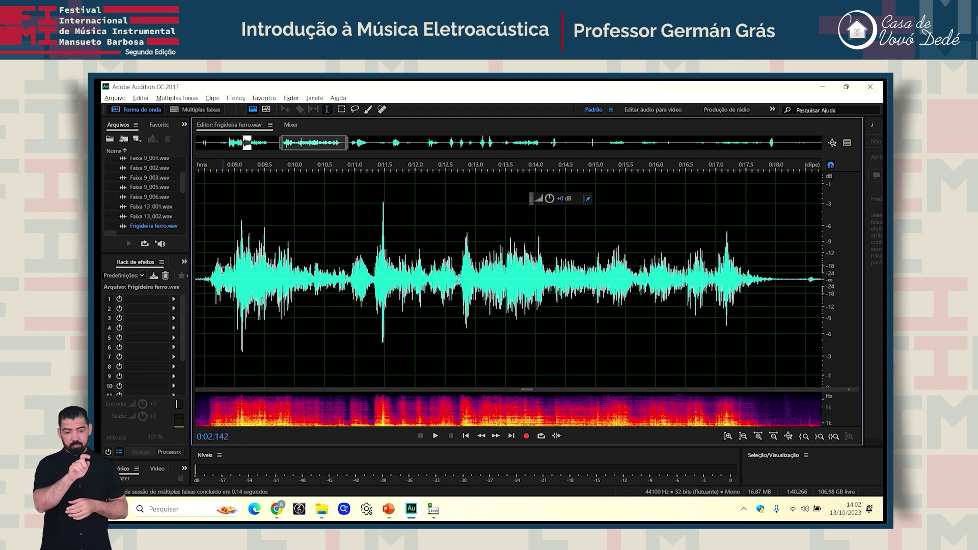
{"action": "left_click", "coordinate": [198, 270]}
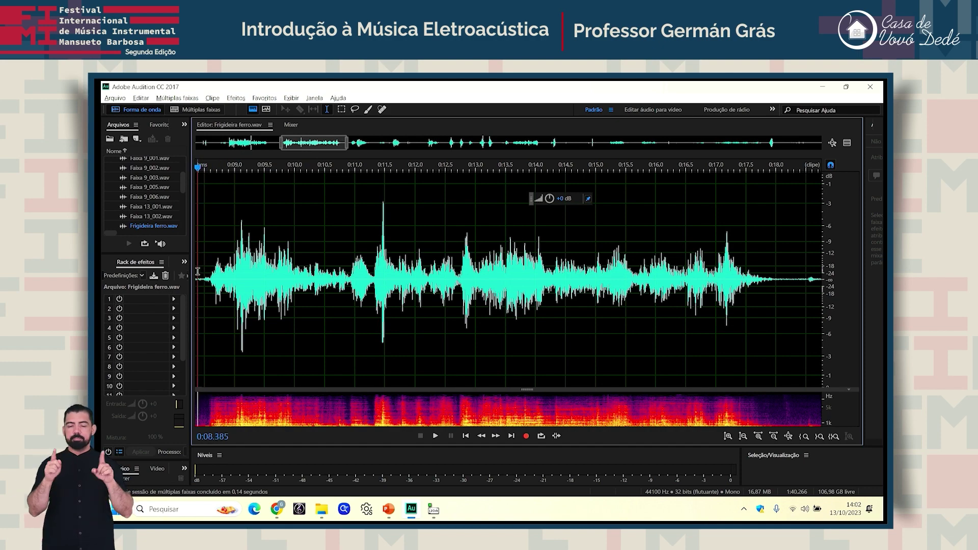
{"action": "scroll", "coordinate": [246, 257], "scroll_direction": "down", "scroll_amount": 10}
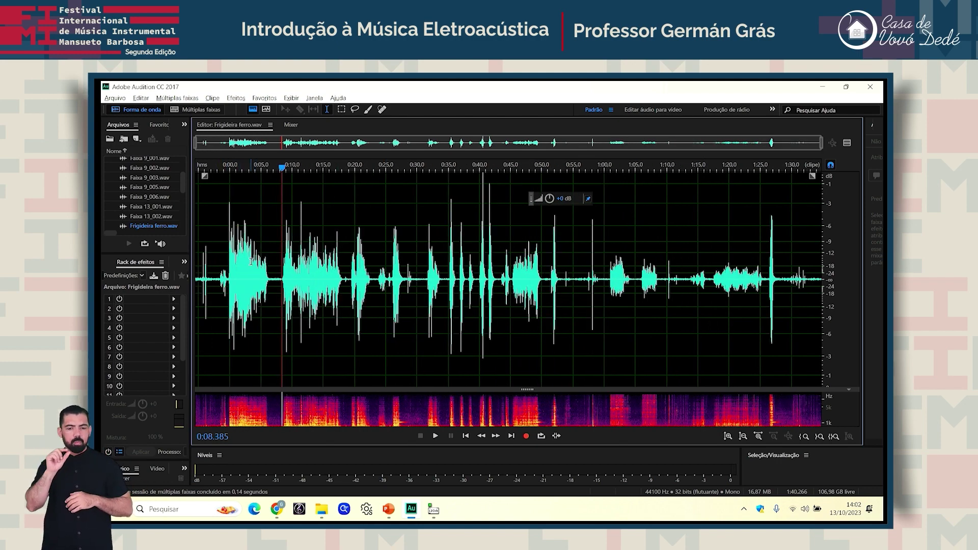
{"action": "scroll", "coordinate": [250, 261], "scroll_direction": "up", "scroll_amount": 10}
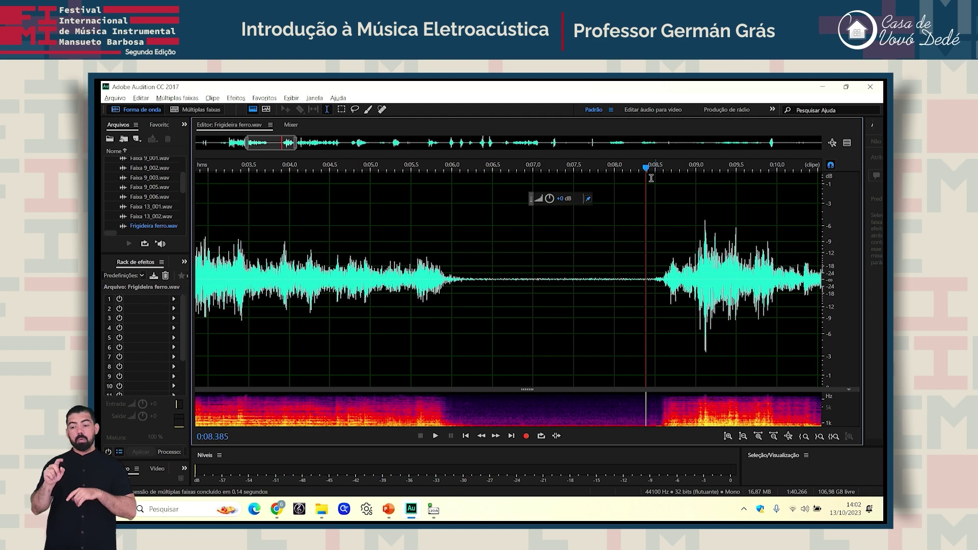
{"action": "left_click_drag", "start_coordinate": [279, 144], "coordinate": [311, 147]}
{"action": "scroll", "coordinate": [446, 257], "scroll_direction": "down", "scroll_amount": 3}
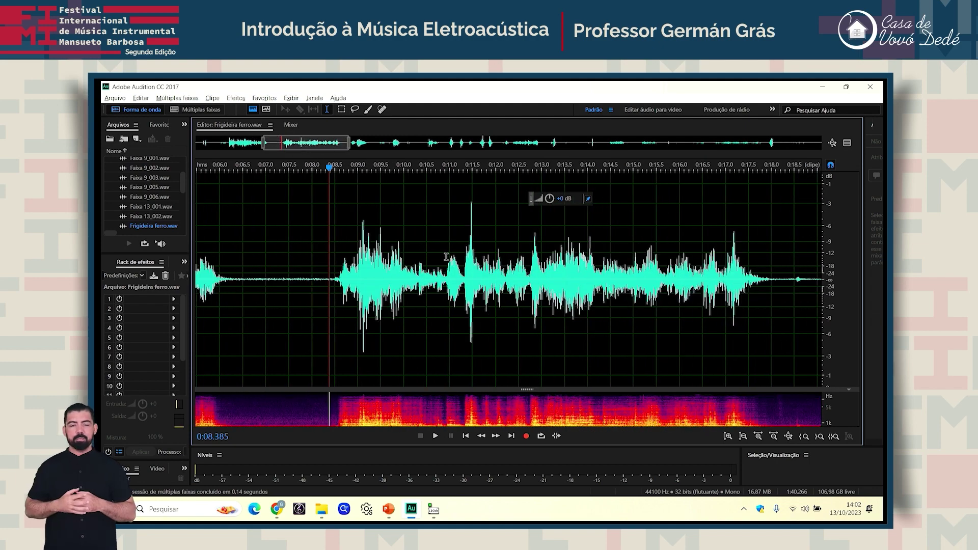
{"action": "key", "text": "space"}
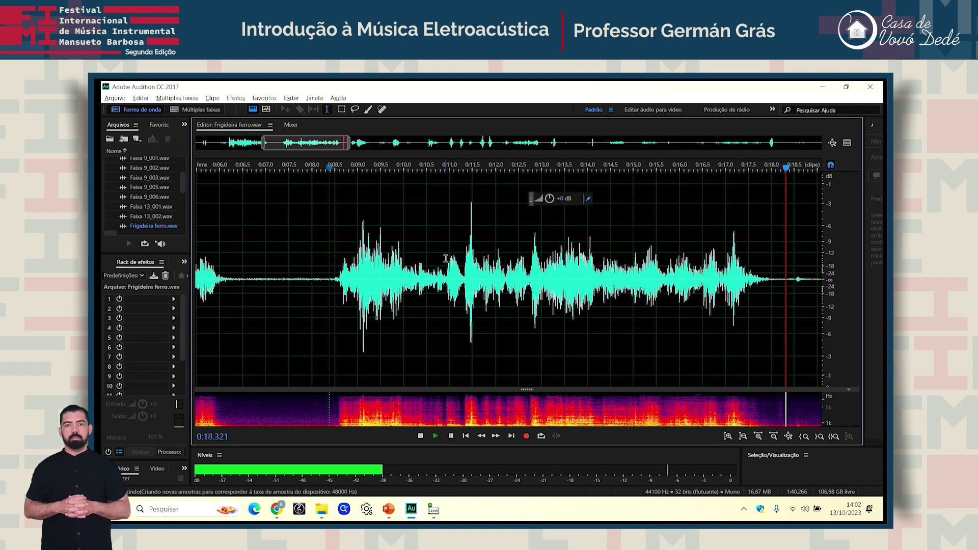
{"action": "key", "text": "space"}
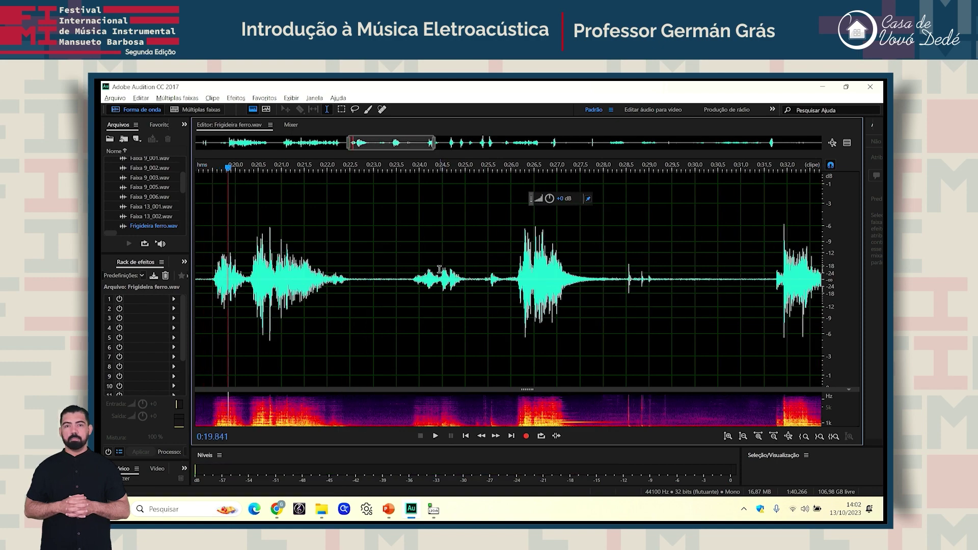
{"action": "left_click", "coordinate": [375, 146]}
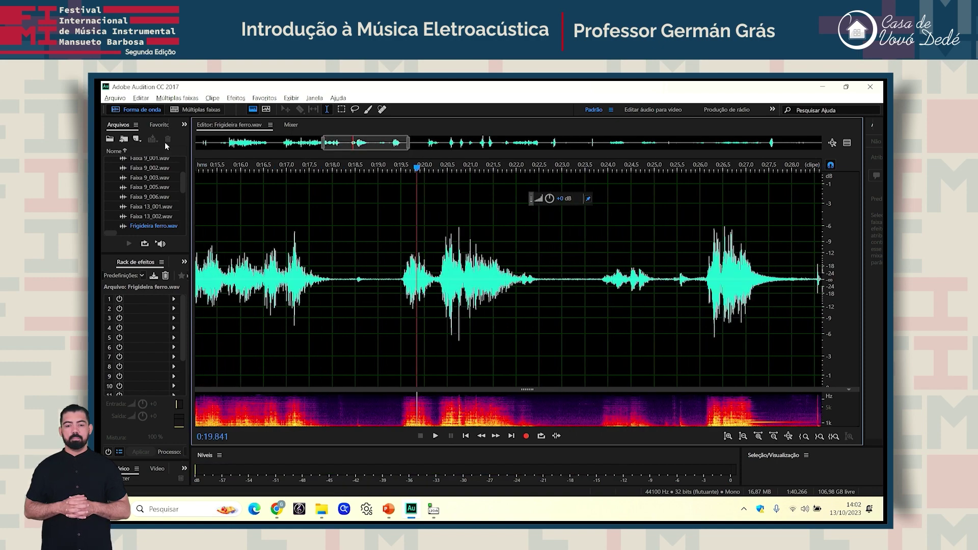
Step: Return to the multitrack session and solo Faixa 1
{"action": "left_click", "coordinate": [175, 110]}
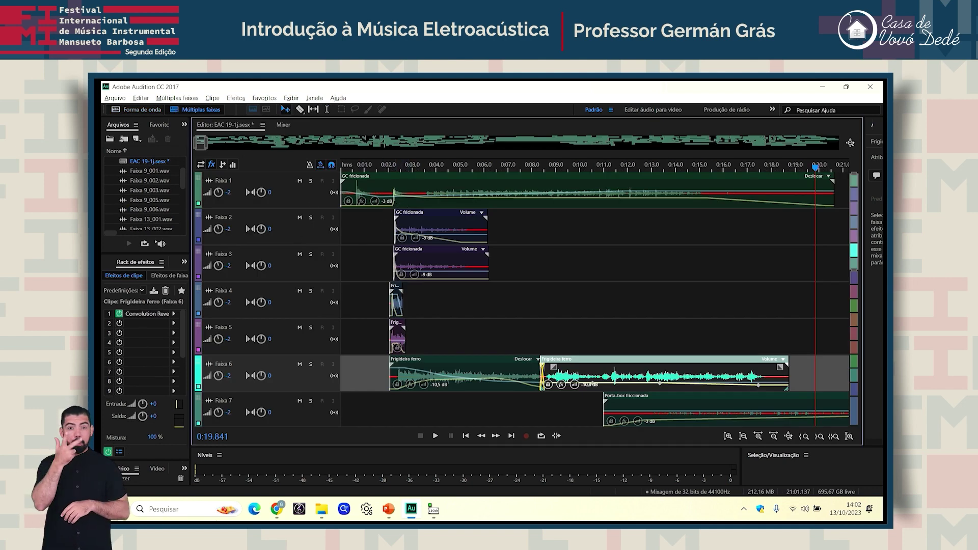
{"action": "left_click", "coordinate": [311, 182]}
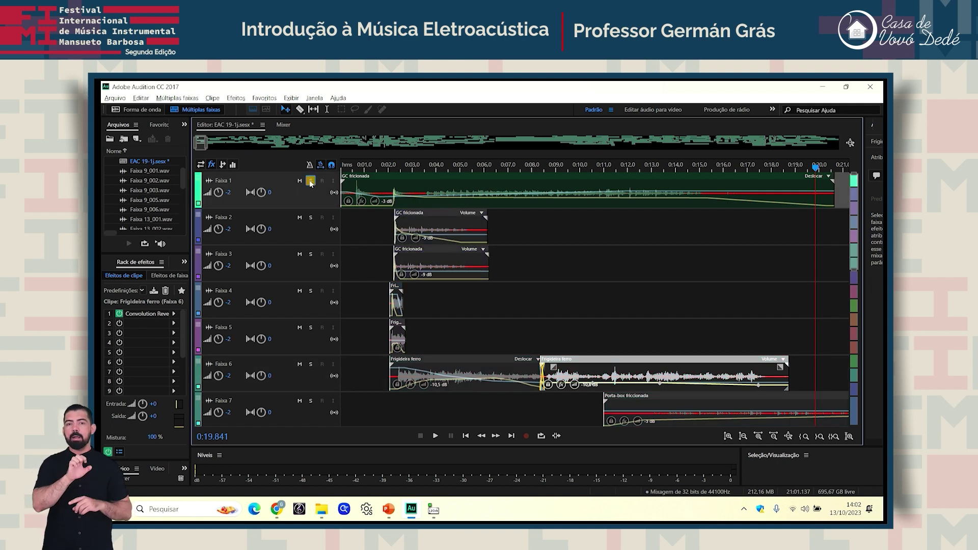
Step: Solo Faixa 1 and Faixa 6 together and play them from about 1.9 s to 18.9 s
{"action": "left_click", "coordinate": [311, 366]}
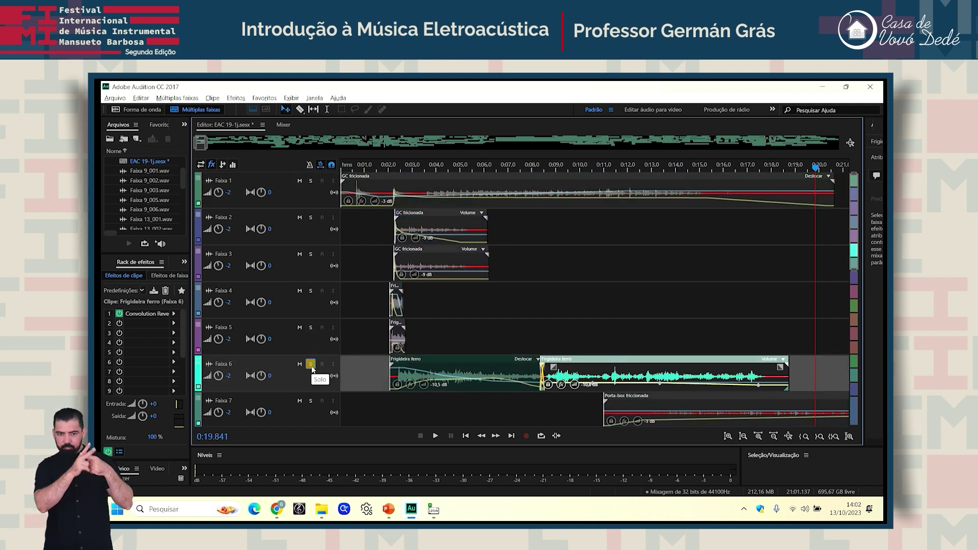
{"action": "left_click", "coordinate": [311, 181]}
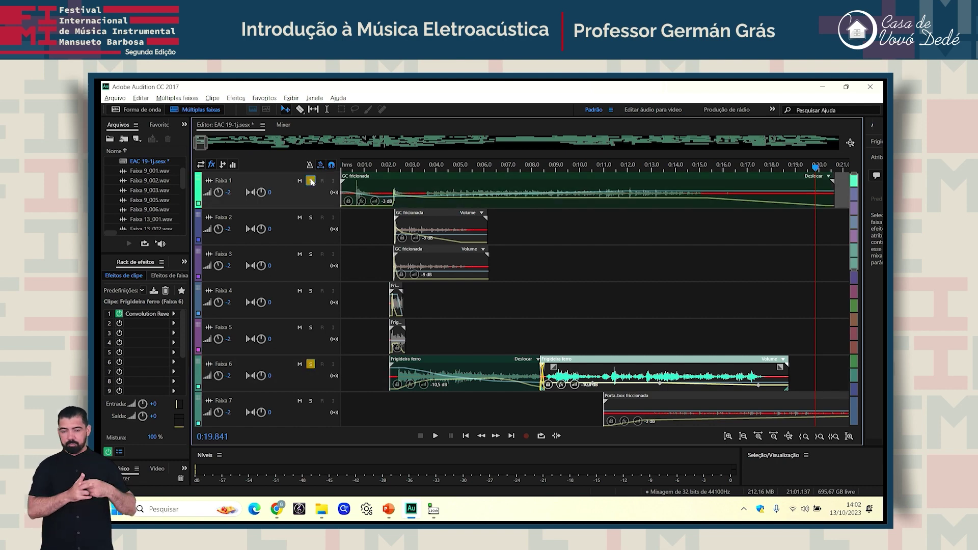
{"action": "left_click", "coordinate": [386, 167]}
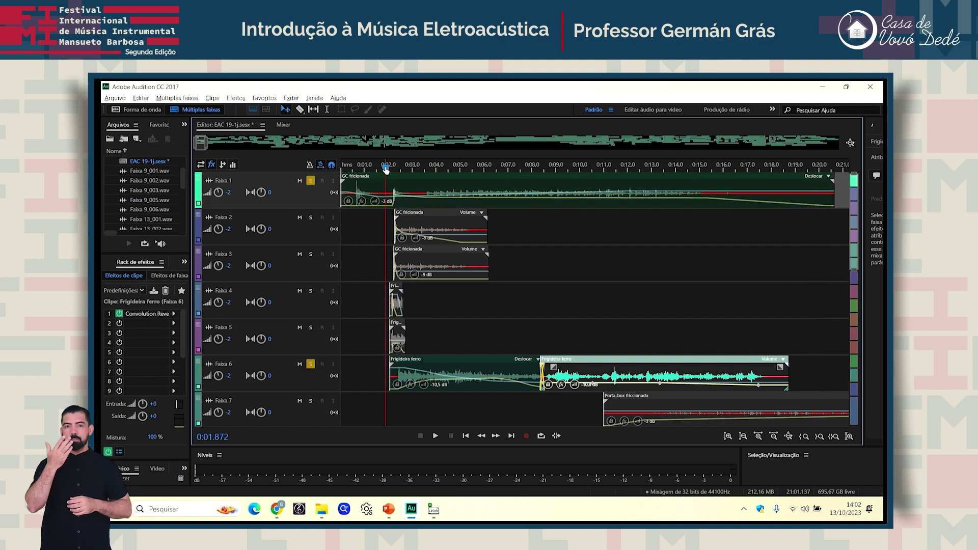
{"action": "key", "text": "space"}
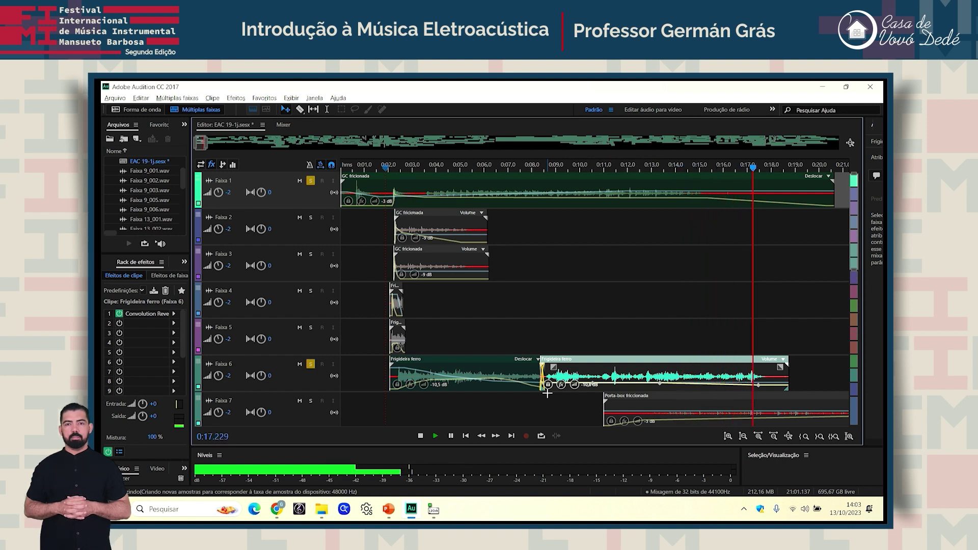
{"action": "key", "text": "space"}
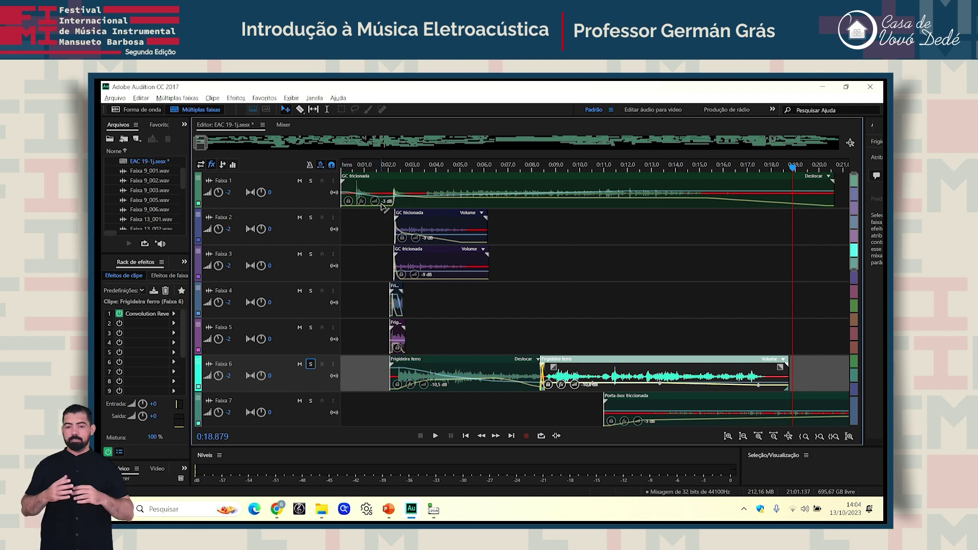
Step: Widen the effects rack and inspect the clip effects of GC friccionada on Faixa 1 and Faixa 2 and the first Frigideira ferro on Faixa 6
{"action": "left_click", "coordinate": [482, 194]}
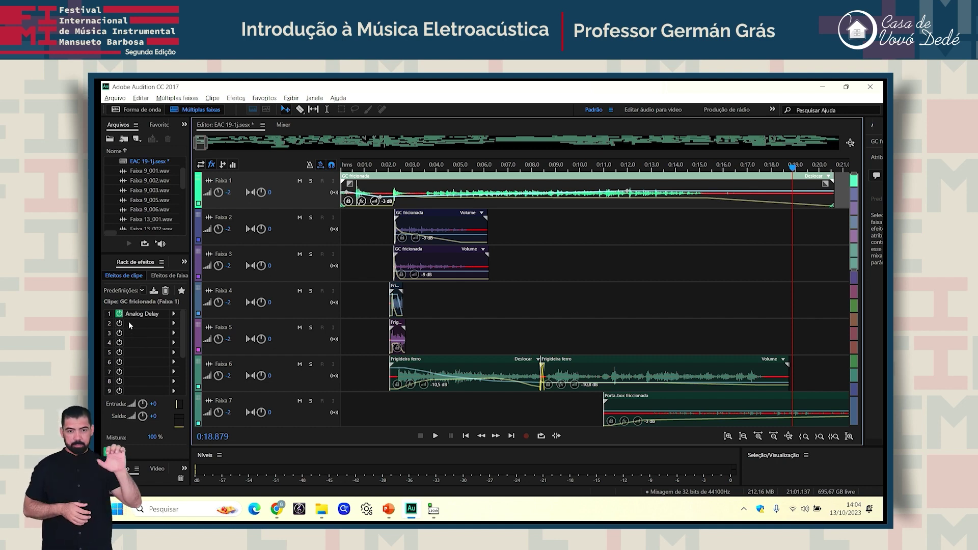
{"action": "left_click_drag", "start_coordinate": [192, 320], "coordinate": [267, 320]}
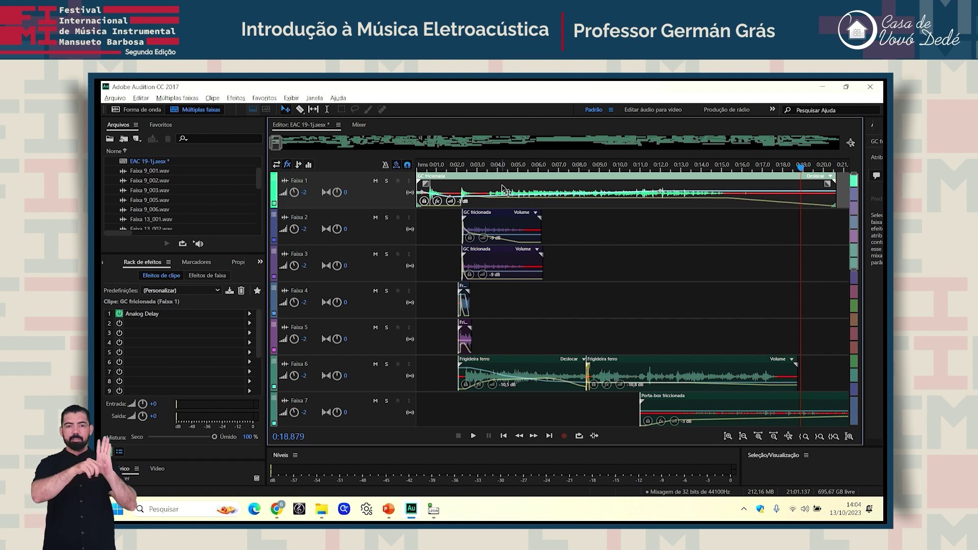
{"action": "left_click", "coordinate": [525, 367]}
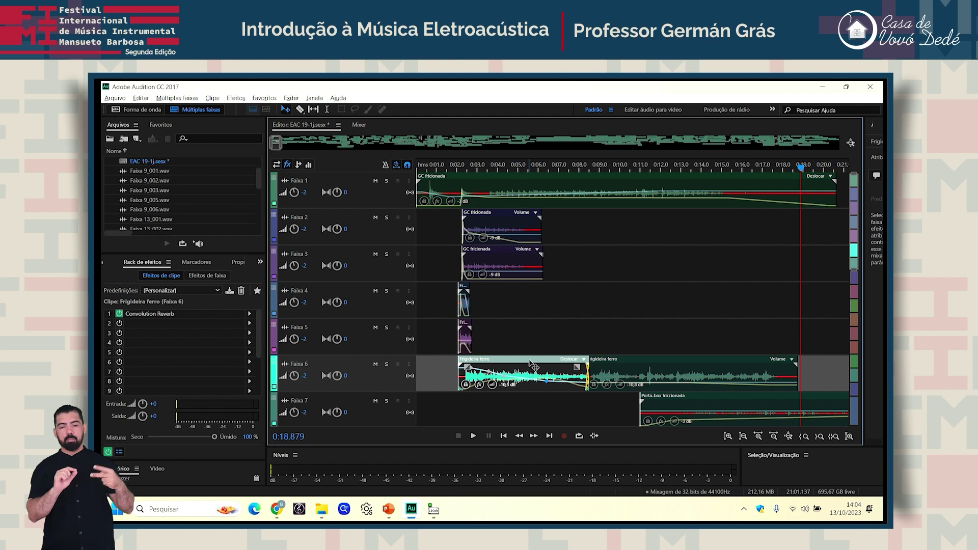
{"action": "left_click", "coordinate": [520, 234]}
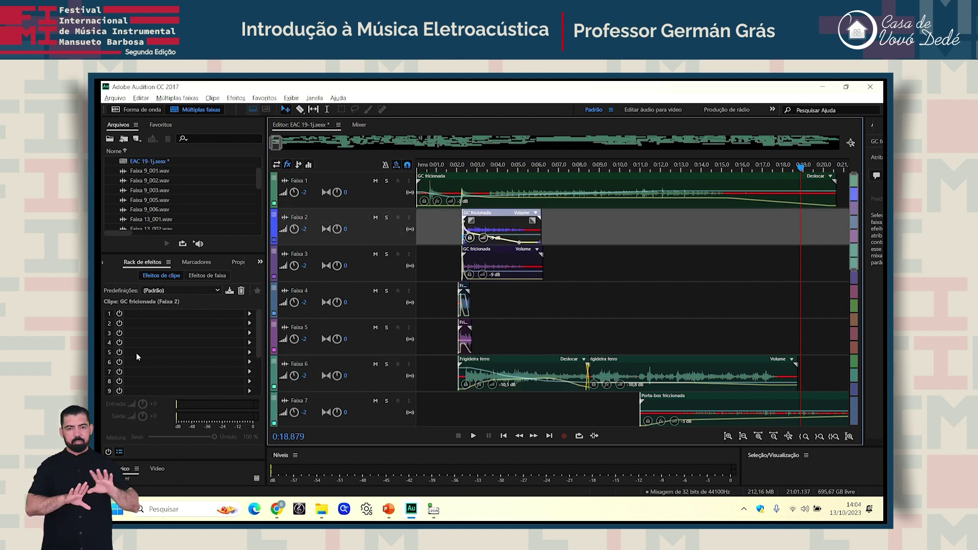
Step: Audition Faixa 2 and Faixa 3 together in solo from about 2 s to 5.6 s, and clear both solos
{"action": "left_click", "coordinate": [386, 217]}
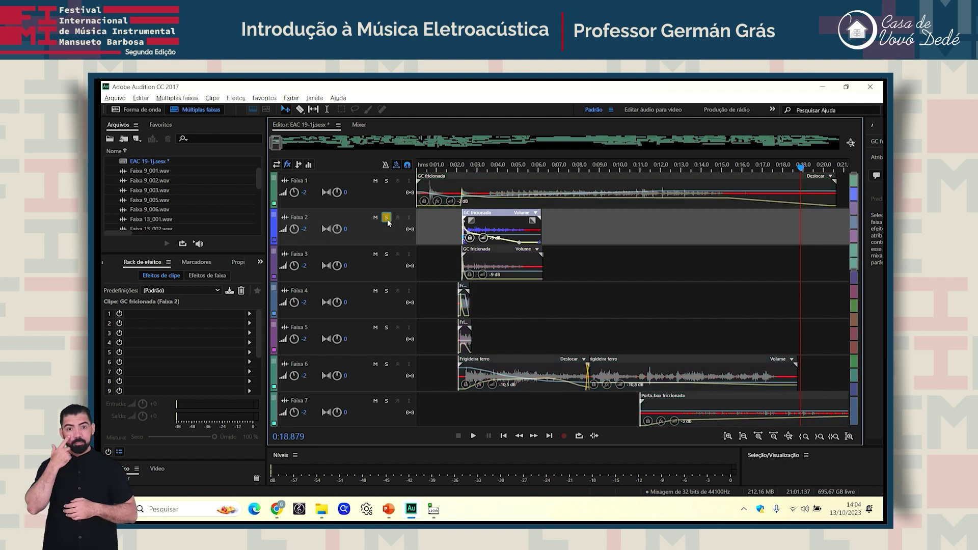
{"action": "left_click", "coordinate": [386, 255]}
{"action": "left_click", "coordinate": [456, 168]}
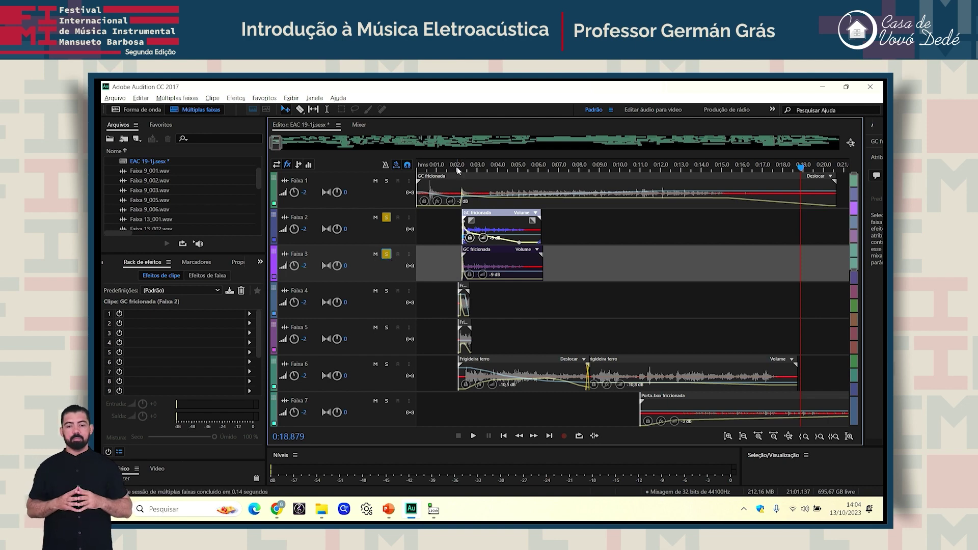
{"action": "key", "text": "space"}
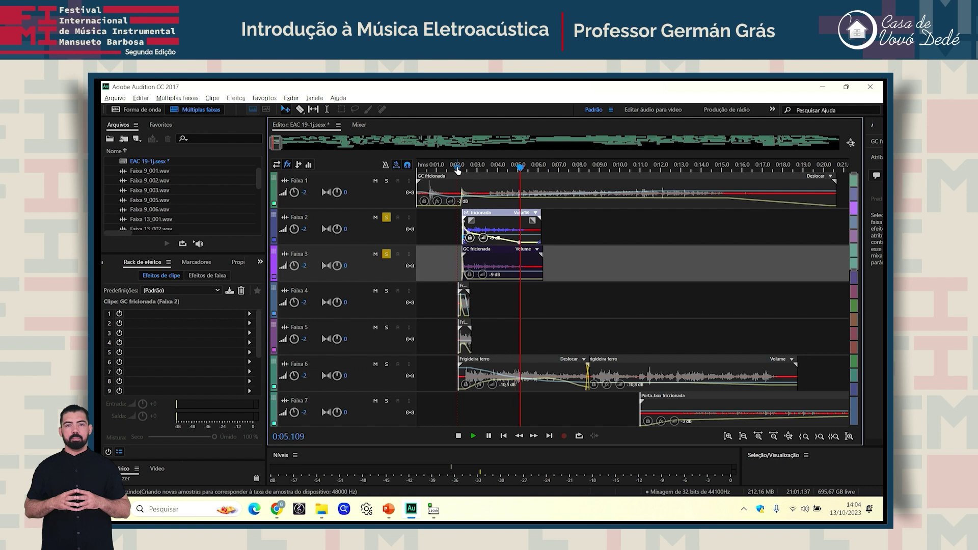
{"action": "key", "text": "space"}
{"action": "key", "text": "space"}
{"action": "left_click", "coordinate": [453, 169]}
{"action": "key", "text": "space"}
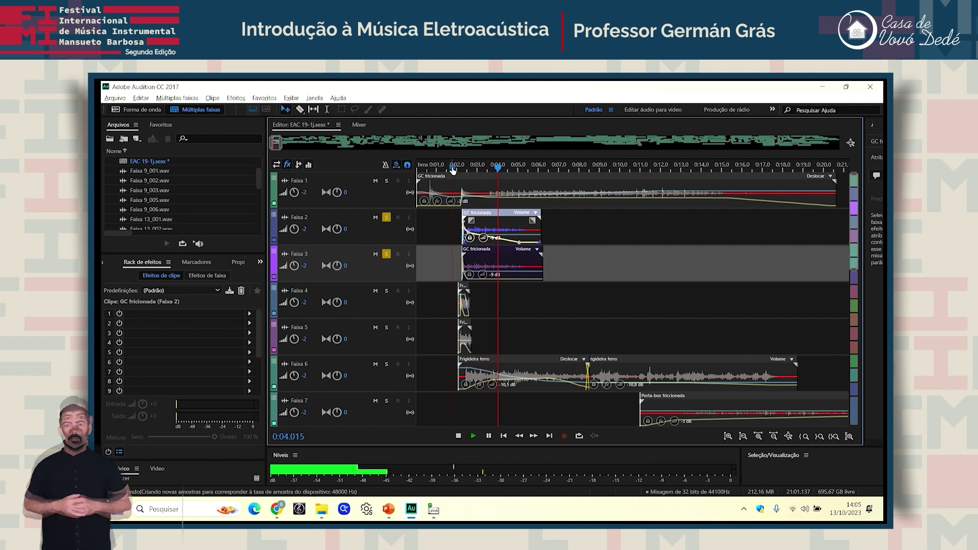
{"action": "key", "text": "space"}
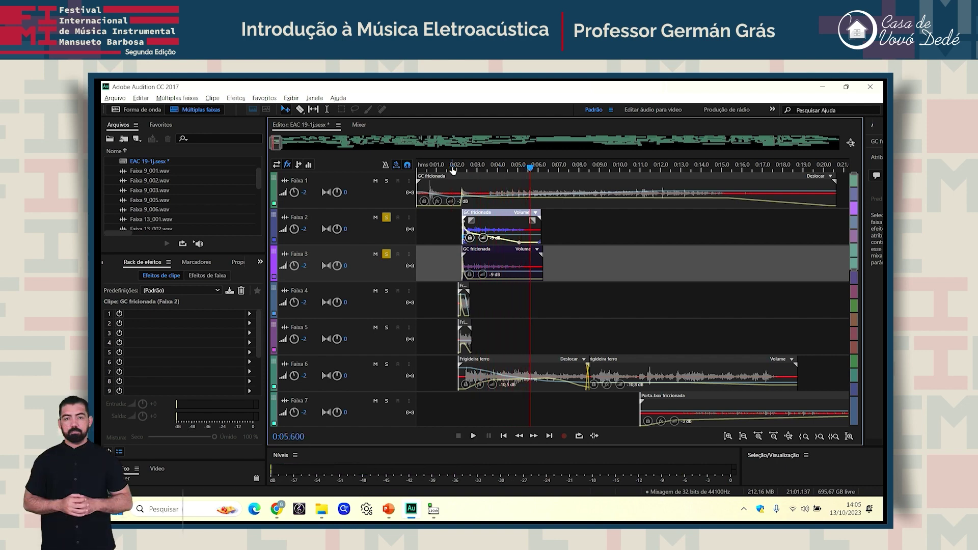
{"action": "left_click", "coordinate": [387, 218]}
{"action": "left_click", "coordinate": [386, 255]}
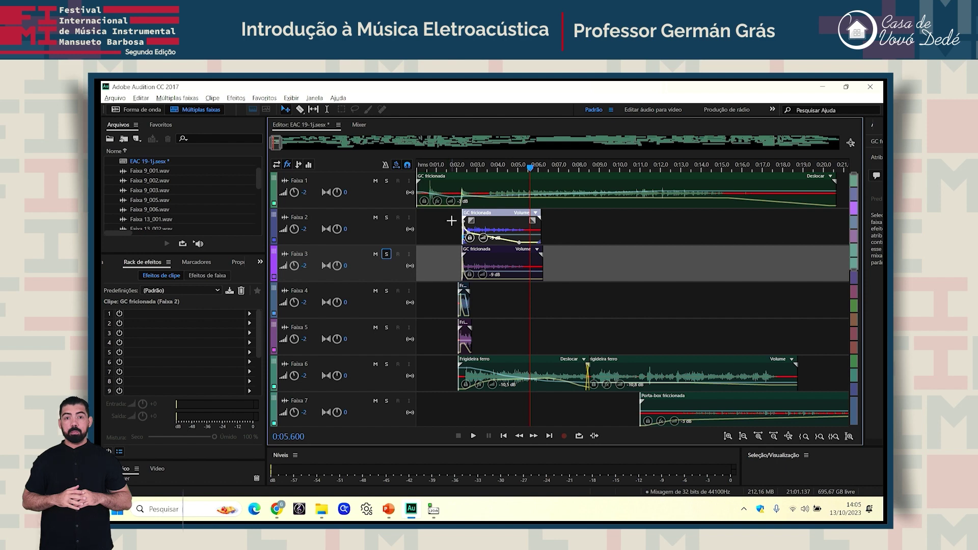
Step: Solo Faixa 1 through Faixa 6 and play them together from about 1.9 s to 18.7 s
{"action": "left_click", "coordinate": [386, 181]}
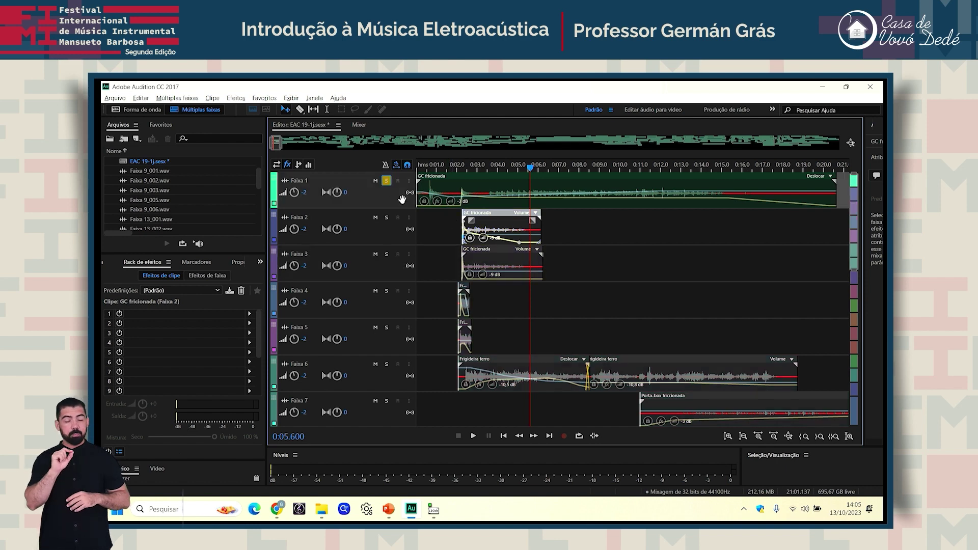
{"action": "left_click", "coordinate": [387, 217]}
{"action": "left_click", "coordinate": [386, 254]}
{"action": "left_click", "coordinate": [386, 291]}
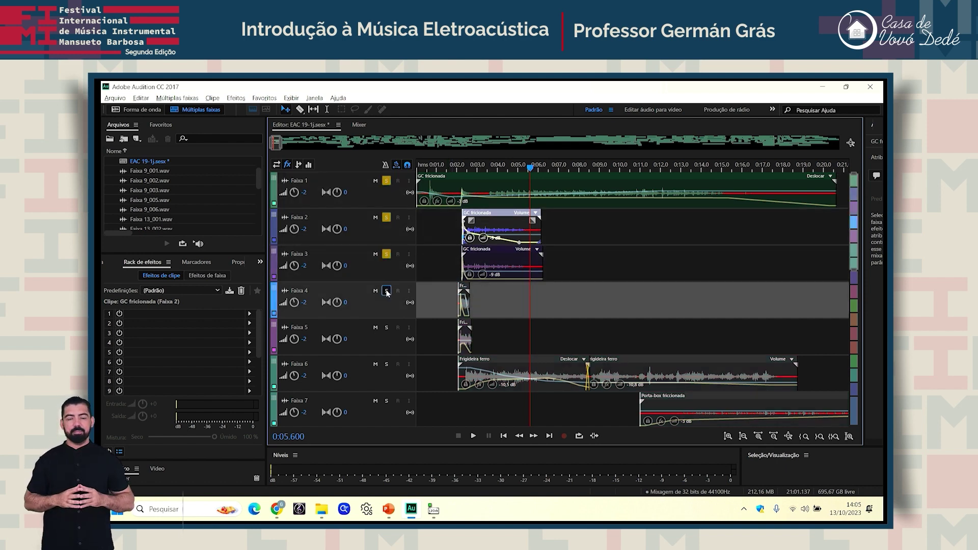
{"action": "left_click", "coordinate": [386, 327]}
{"action": "left_click", "coordinate": [386, 365]}
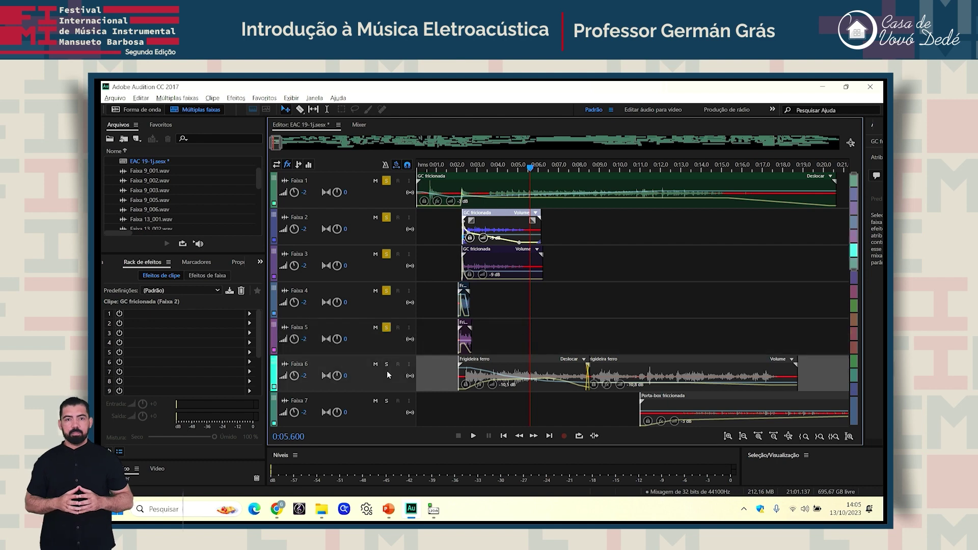
{"action": "left_click", "coordinate": [452, 170]}
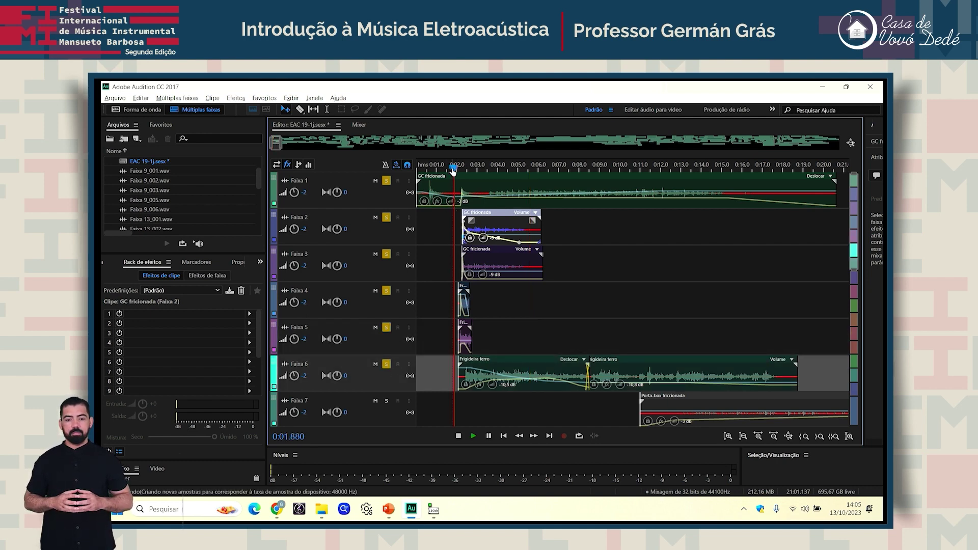
{"action": "key", "text": "space"}
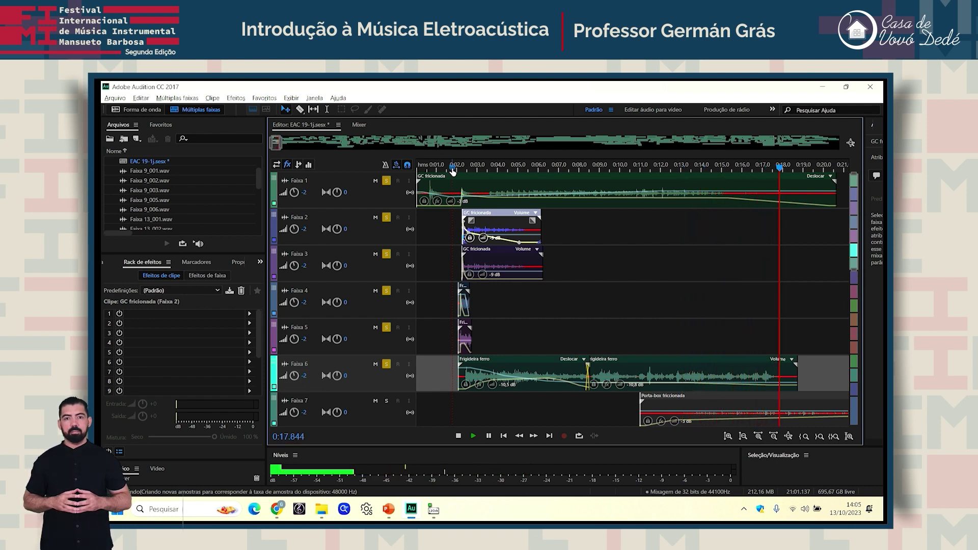
{"action": "key", "text": "space"}
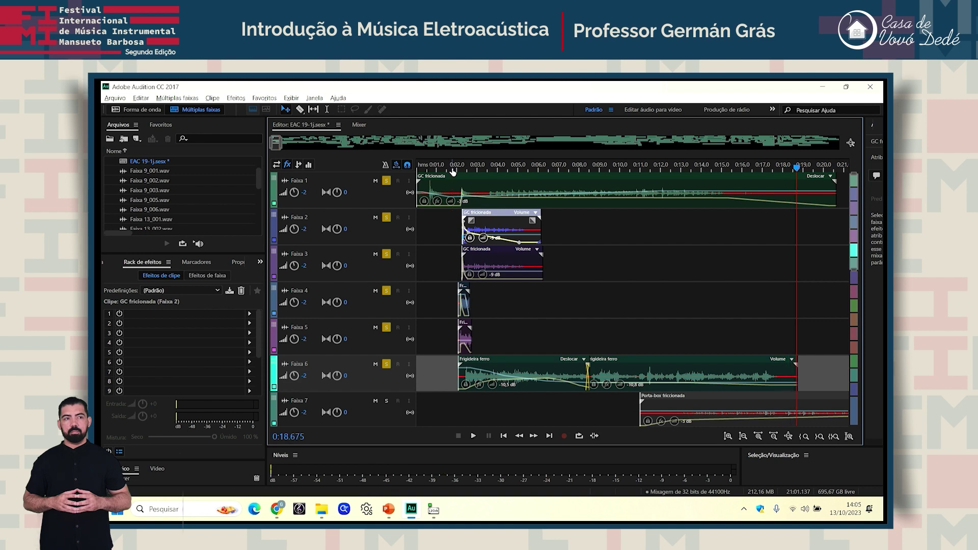
Step: Turn off solo on Faixa 1 through Faixa 6
{"action": "left_click", "coordinate": [386, 181]}
{"action": "left_click", "coordinate": [387, 218]}
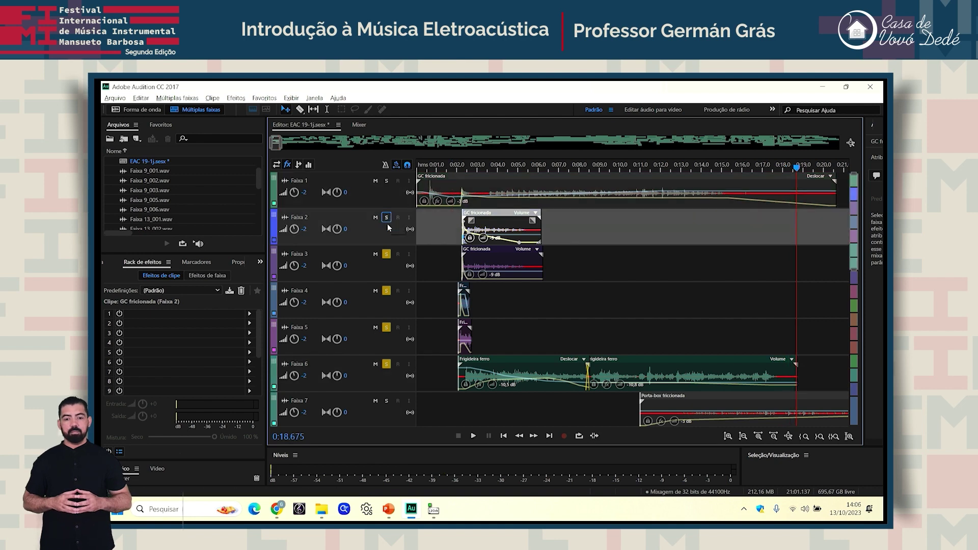
{"action": "left_click", "coordinate": [387, 254]}
{"action": "left_click", "coordinate": [388, 302]}
{"action": "left_click", "coordinate": [386, 291]}
{"action": "left_click", "coordinate": [387, 327]}
{"action": "left_click", "coordinate": [386, 365]}
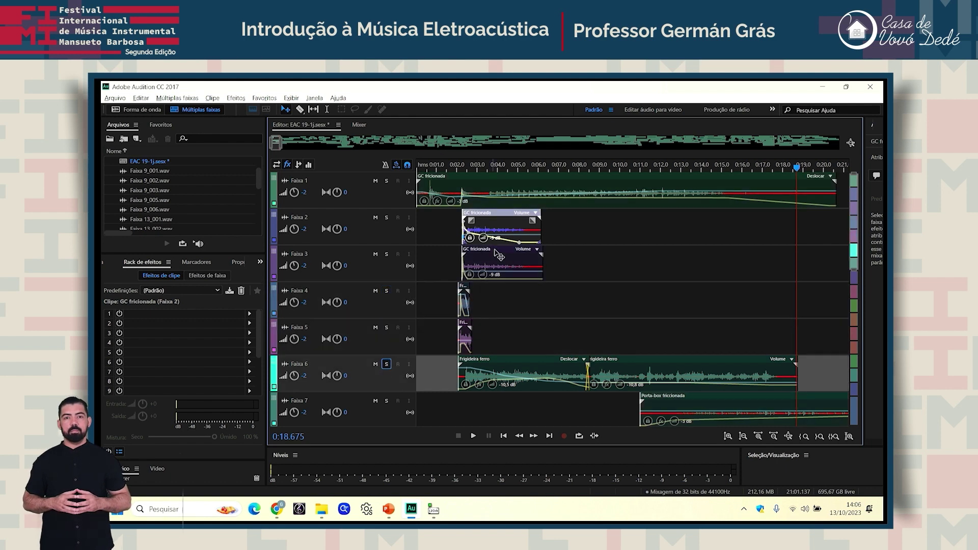
Step: Look over the clips on the tracks below Faixa 7 on a wider timeline of about 30 s, and return to Faixa 1
{"action": "scroll", "coordinate": [557, 165], "scroll_direction": "down", "scroll_amount": 1}
{"action": "scroll", "coordinate": [554, 167], "scroll_direction": "down", "scroll_amount": 1}
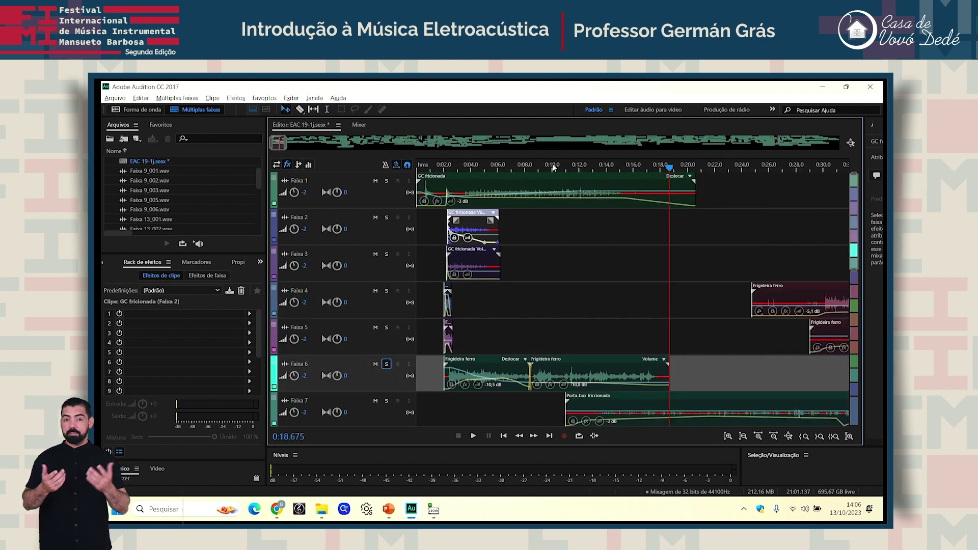
{"action": "scroll", "coordinate": [539, 246], "scroll_direction": "down", "scroll_amount": 4}
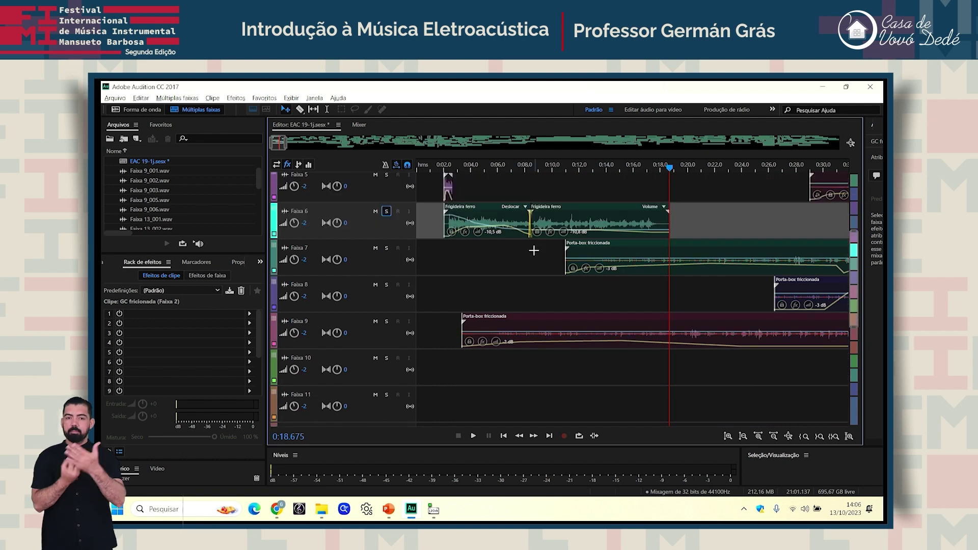
{"action": "scroll", "coordinate": [535, 249], "scroll_direction": "down", "scroll_amount": 3}
{"action": "scroll", "coordinate": [535, 249], "scroll_direction": "up", "scroll_amount": 5}
{"action": "scroll", "coordinate": [535, 258], "scroll_direction": "up", "scroll_amount": 2}
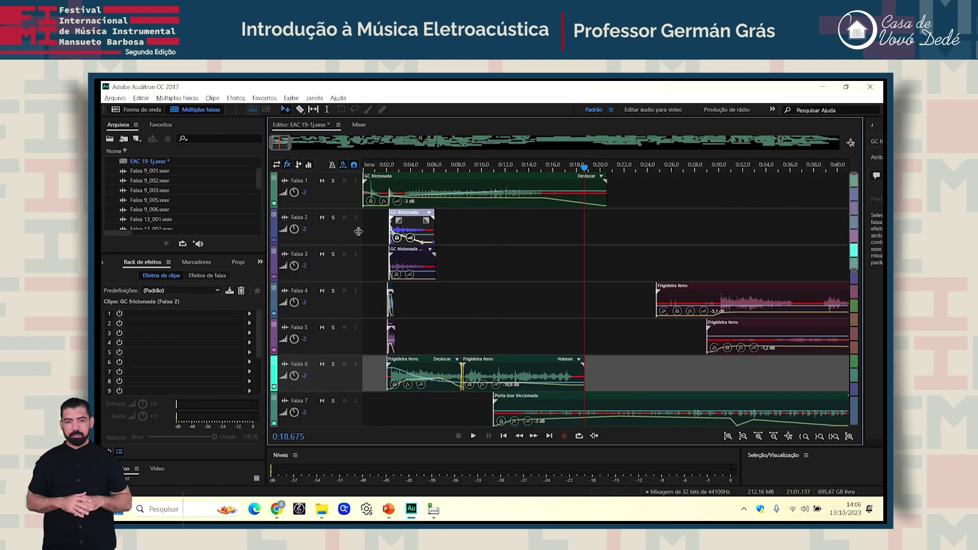
Step: Narrow the files and effects panels, and reduce the session view to show Faixa 1 through Faixa 12 over about three minutes
{"action": "left_click_drag", "start_coordinate": [265, 220], "coordinate": [206, 235]}
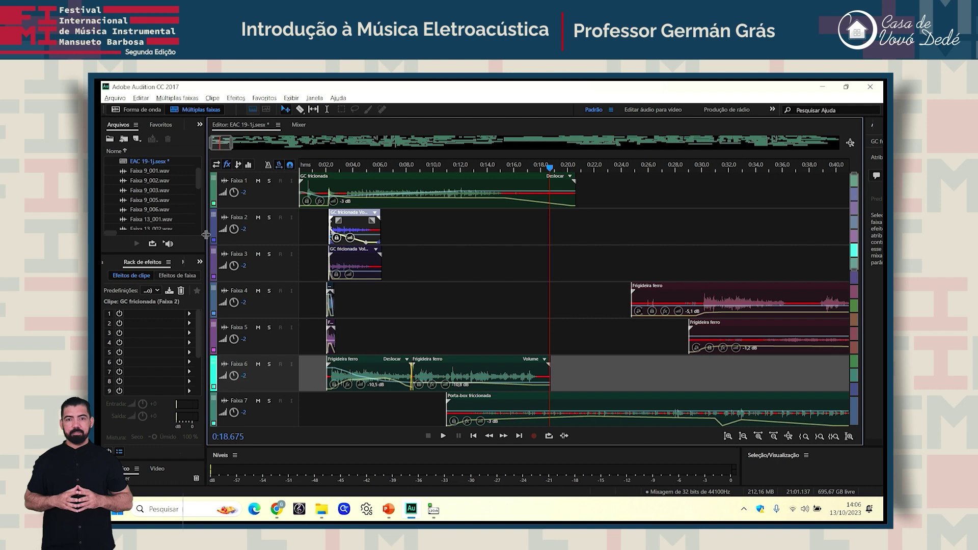
{"action": "scroll", "coordinate": [421, 165], "scroll_direction": "down", "scroll_amount": 1}
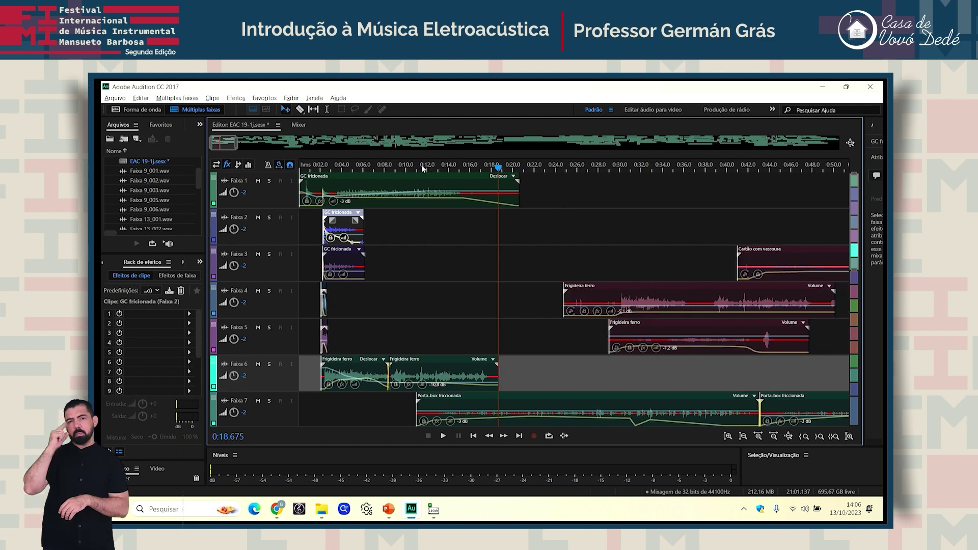
{"action": "scroll", "coordinate": [420, 164], "scroll_direction": "down", "scroll_amount": 2}
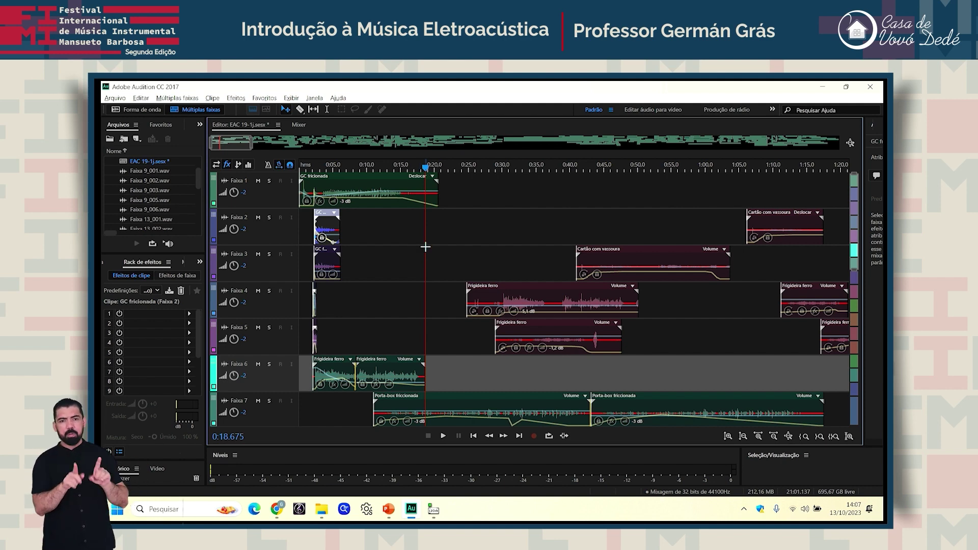
{"action": "scroll", "coordinate": [426, 247], "scroll_direction": "down", "scroll_amount": 1}
{"action": "scroll", "coordinate": [289, 293], "scroll_direction": "down", "scroll_amount": 1}
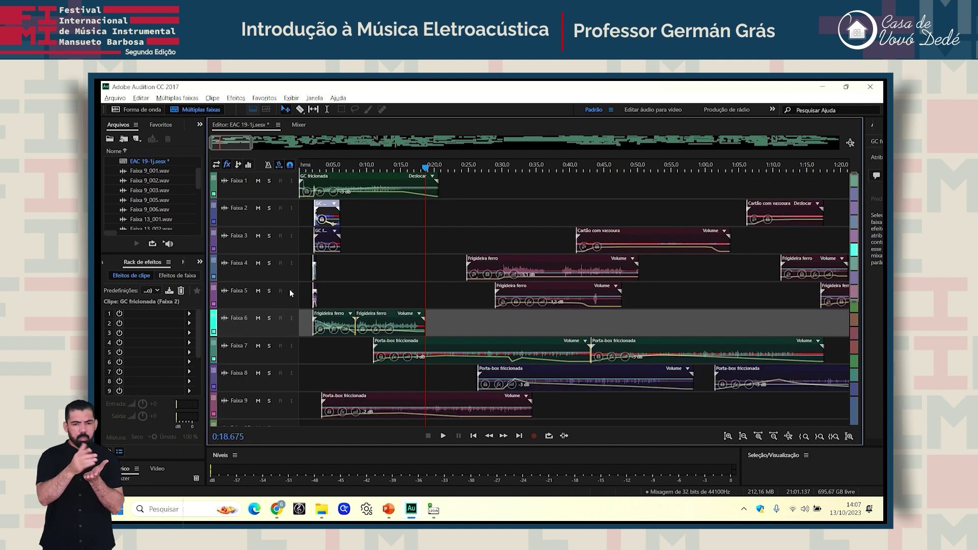
{"action": "scroll", "coordinate": [290, 292], "scroll_direction": "down", "scroll_amount": 1}
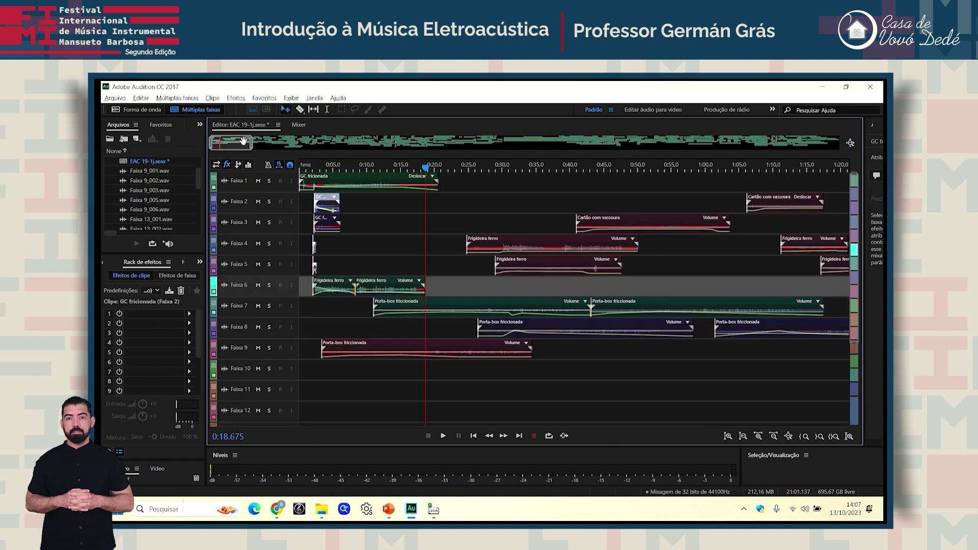
{"action": "scroll", "coordinate": [242, 145], "scroll_direction": "down", "scroll_amount": 3}
{"action": "scroll", "coordinate": [243, 144], "scroll_direction": "down", "scroll_amount": 4}
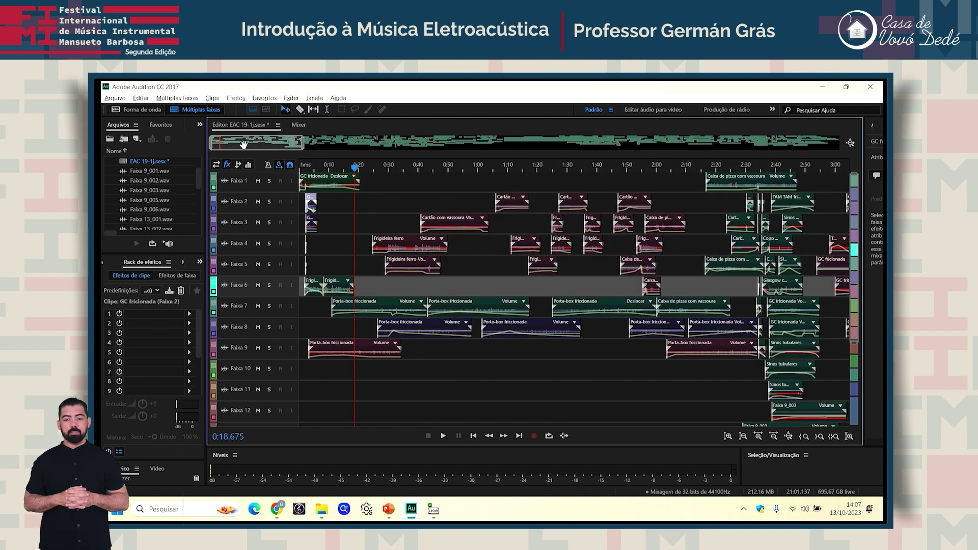
Step: Play the full mix of all tracks from about 0.3 s to 2:59, adjusting the track heights in the overview
{"action": "left_click", "coordinate": [300, 168]}
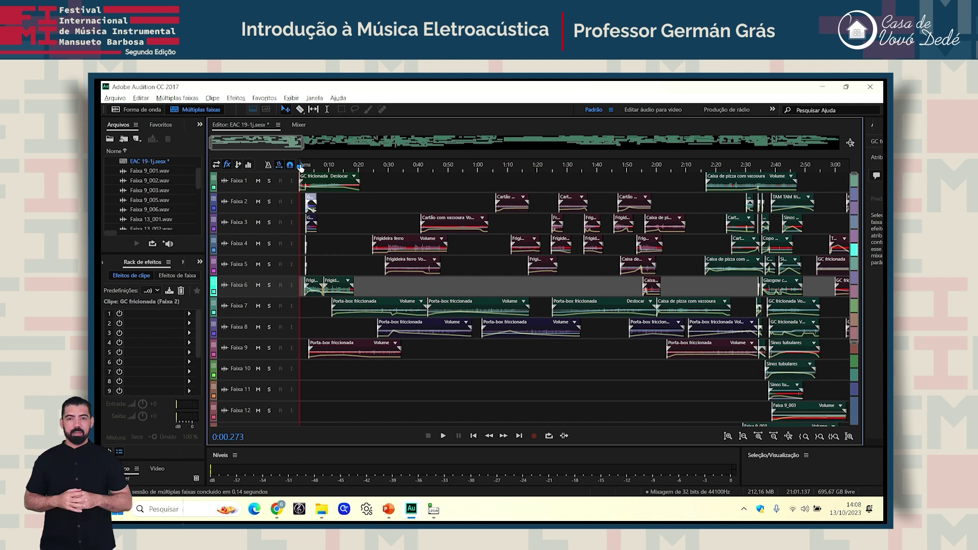
{"action": "key", "text": "space"}
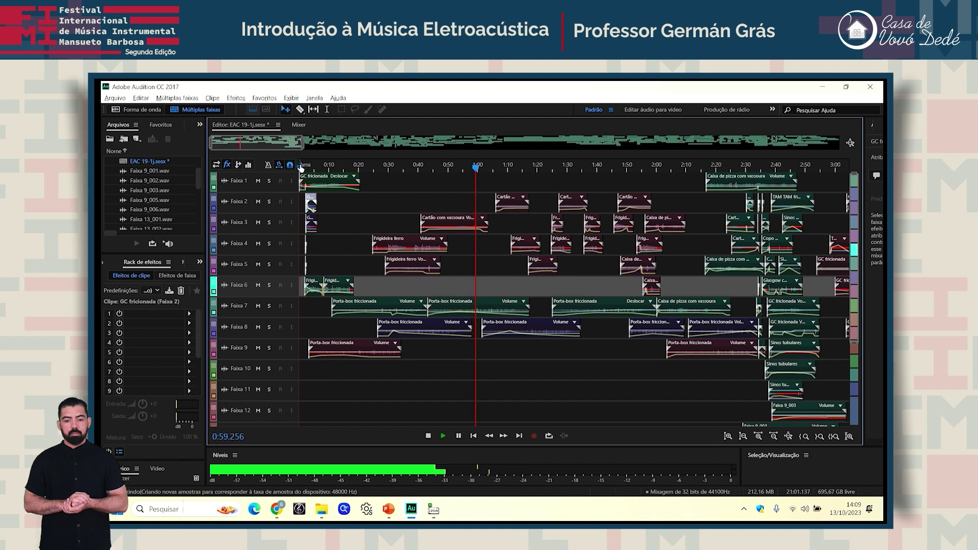
{"action": "scroll", "coordinate": [280, 201], "scroll_direction": "down", "scroll_amount": 1}
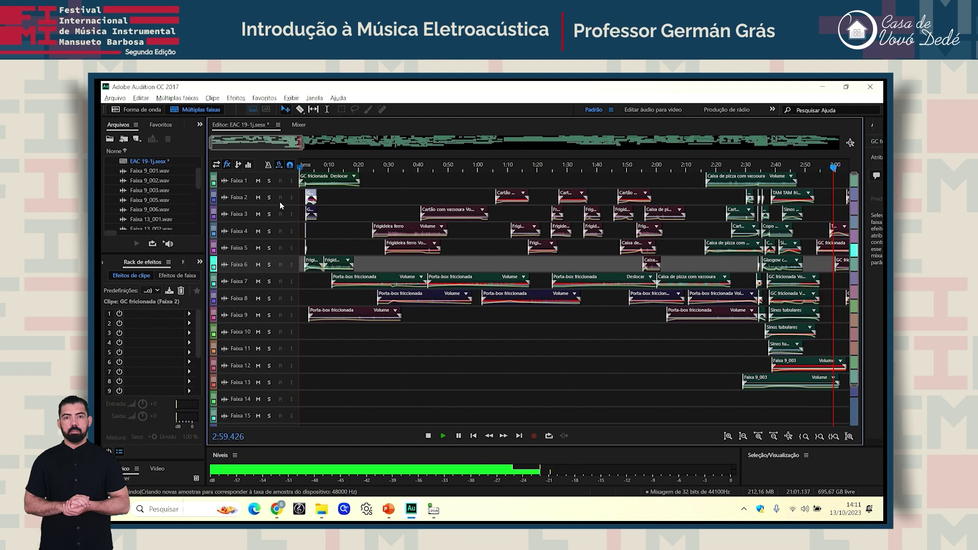
{"action": "key", "text": "space"}
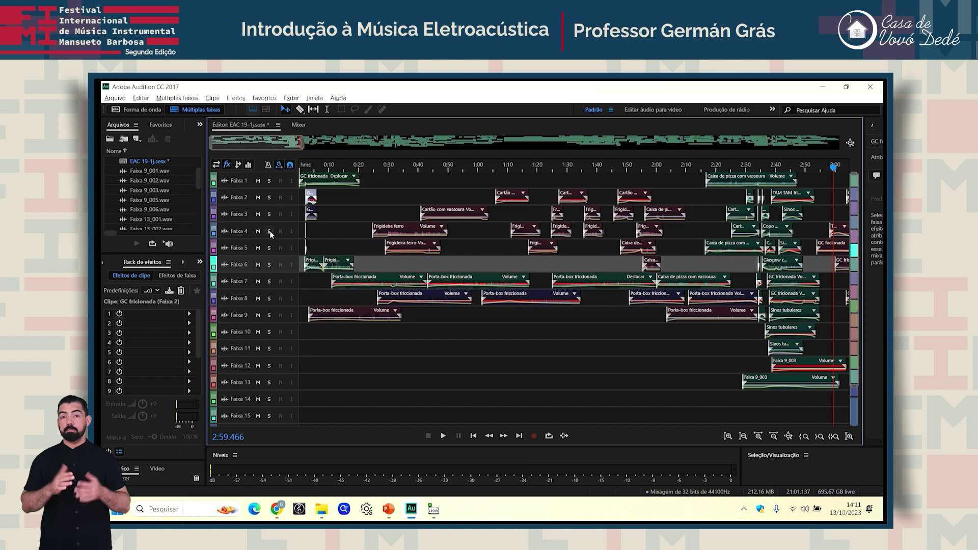
{"action": "scroll", "coordinate": [281, 192], "scroll_direction": "up", "scroll_amount": 1}
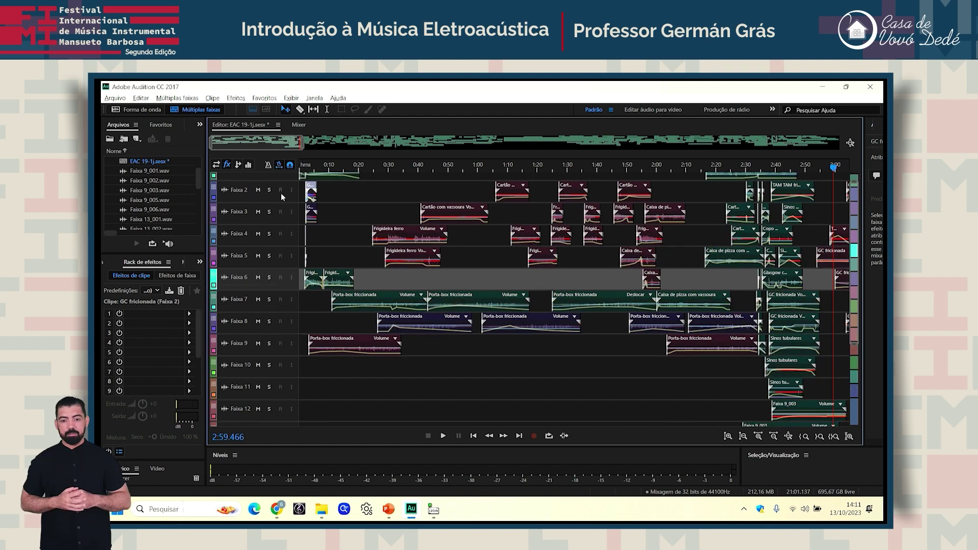
{"action": "scroll", "coordinate": [352, 233], "scroll_direction": "up", "scroll_amount": 1}
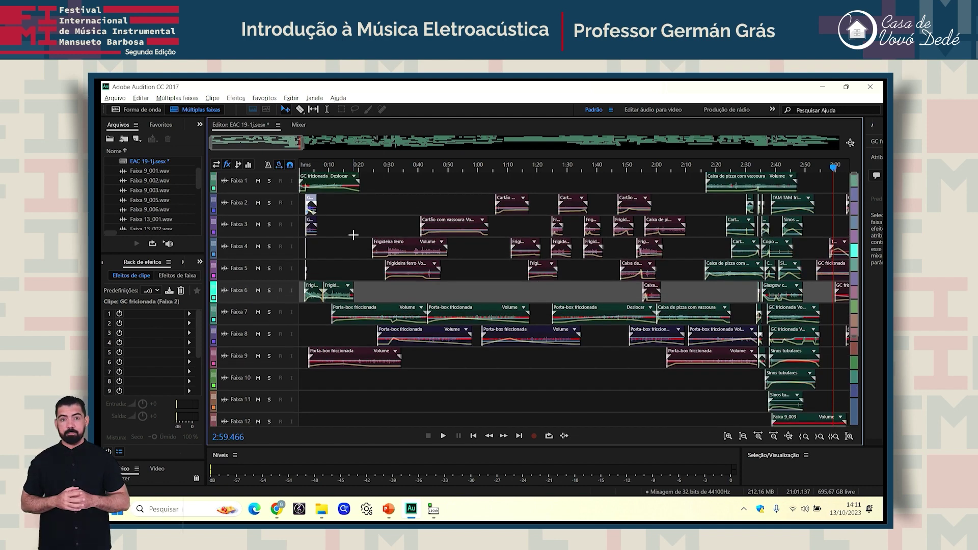